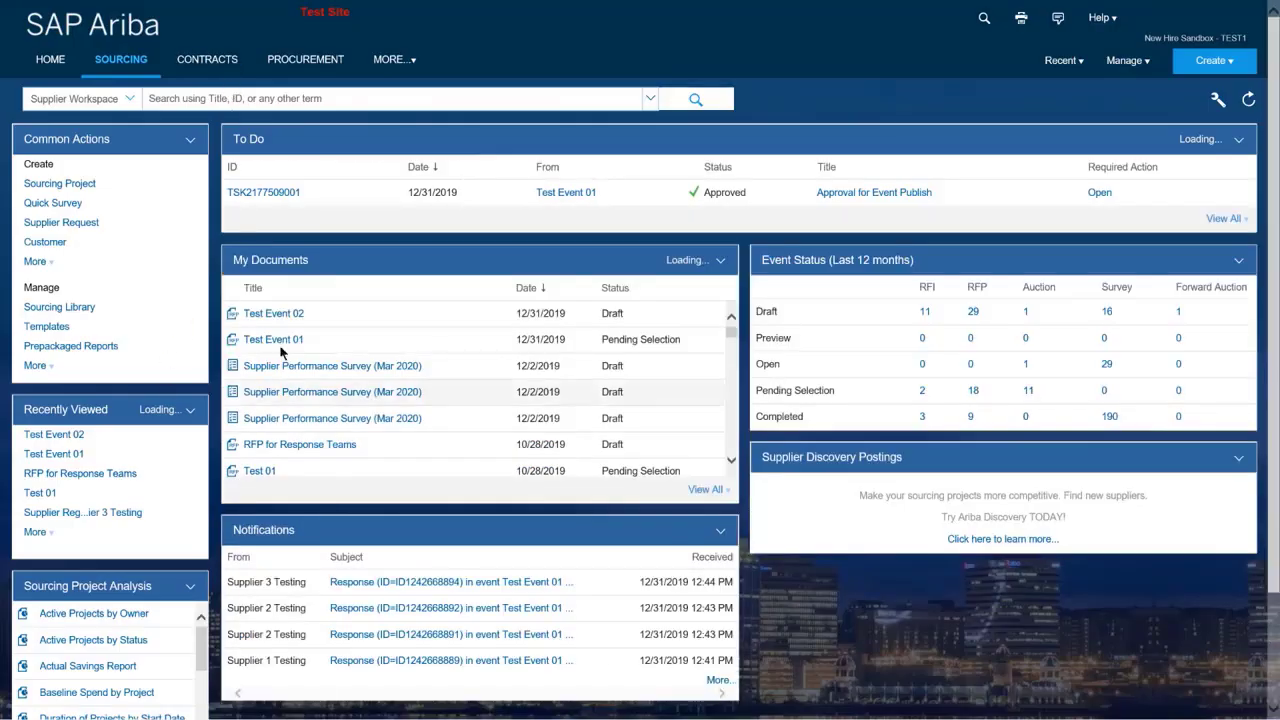
Open the draft Test Event 02, check its invited suppliers and go to the event's content
left_click(289, 318)
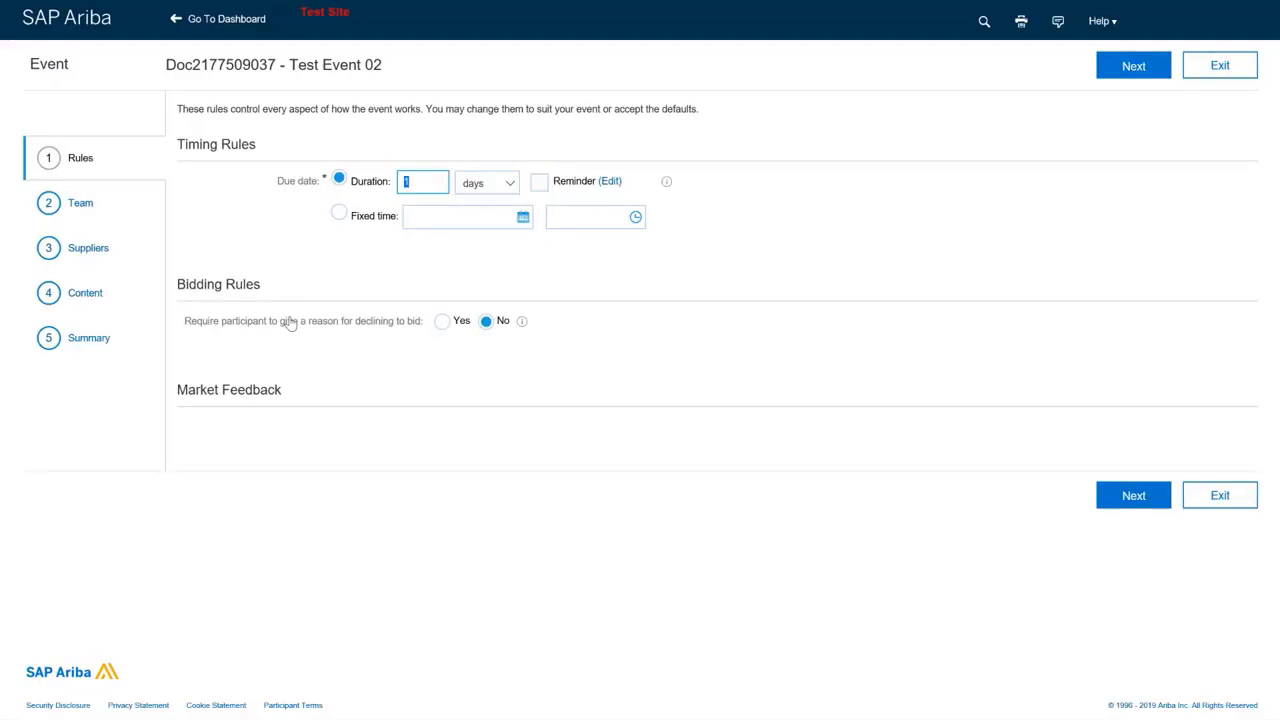
left_click(91, 251)
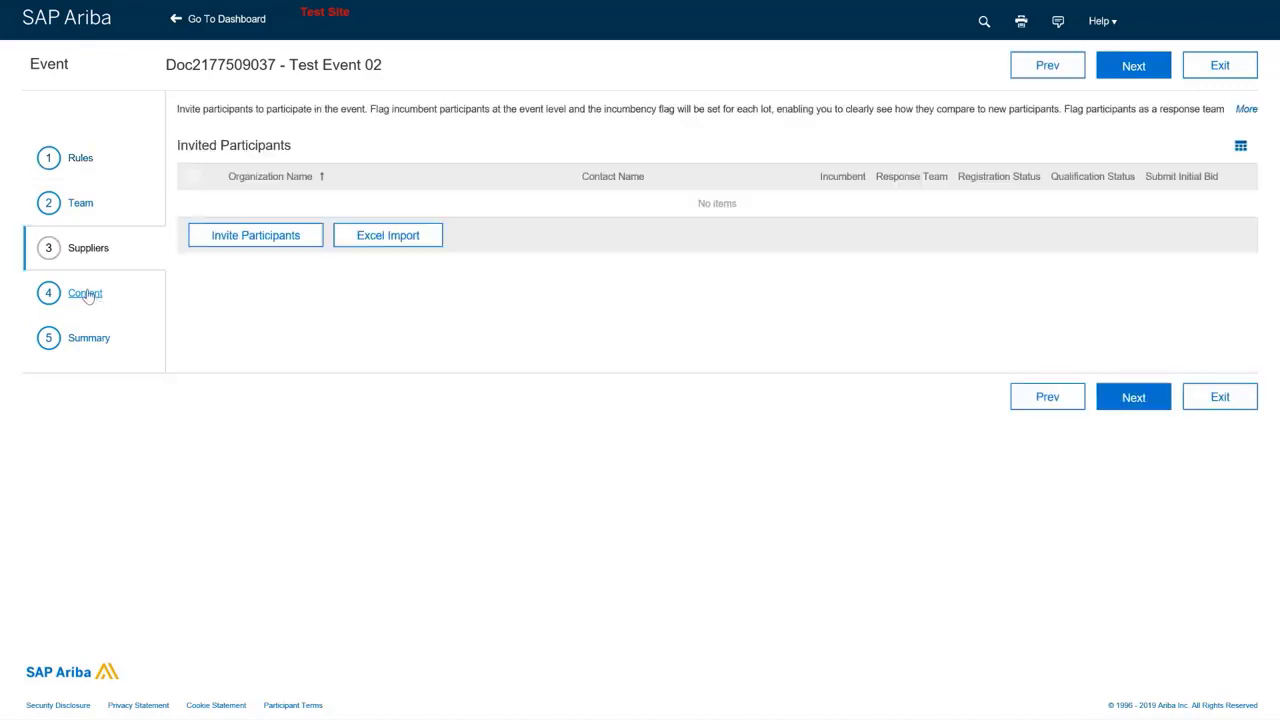
left_click(86, 294)
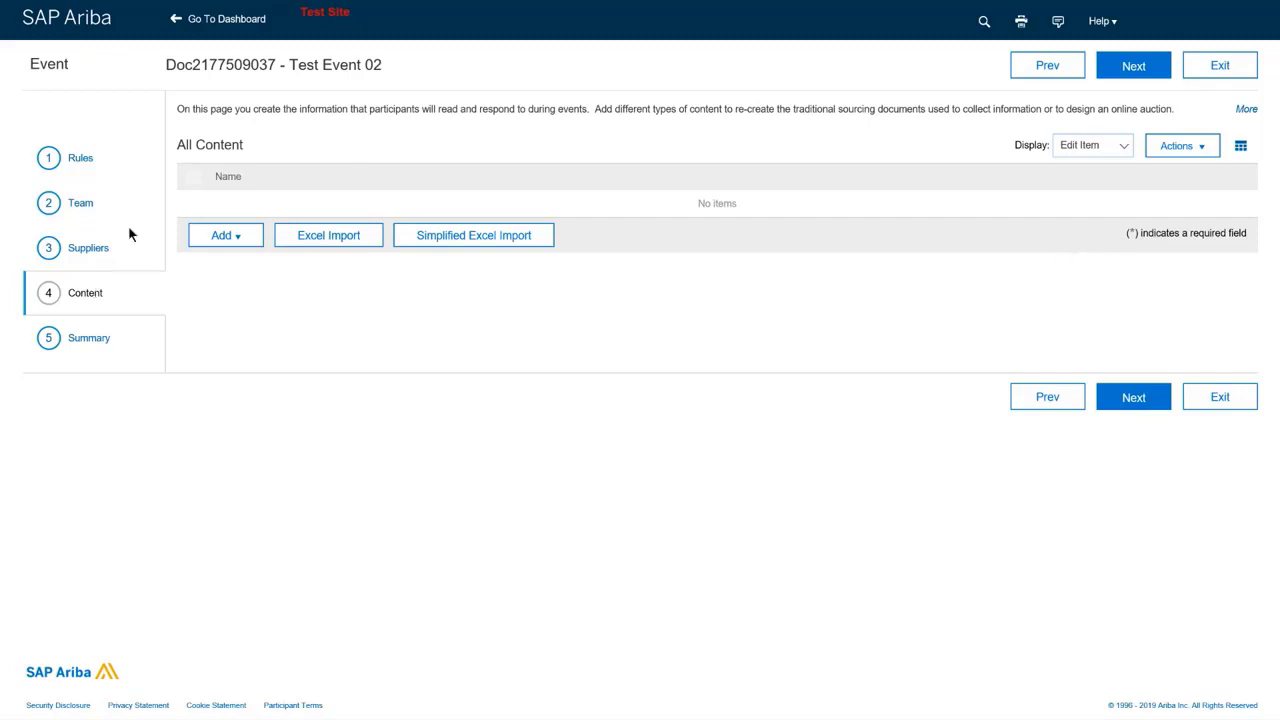
Start adding content from the library to the event and switch to searching the library or events
left_click(241, 238)
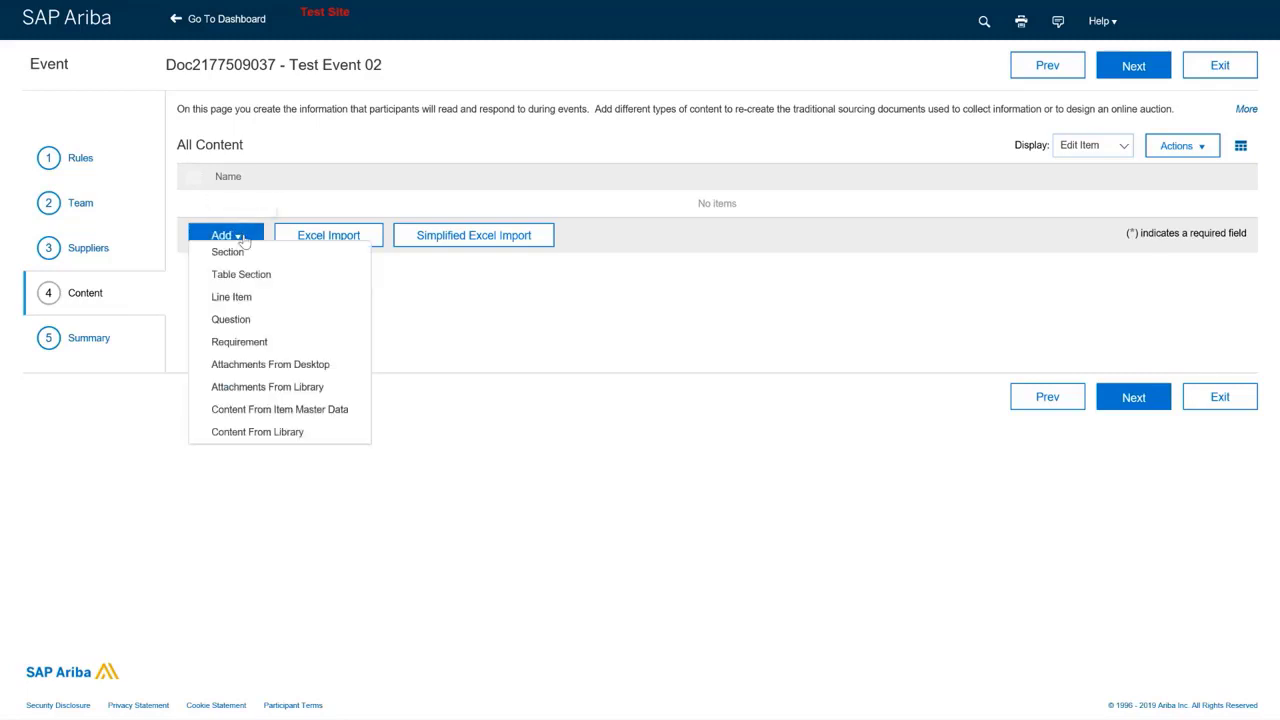
left_click(258, 432)
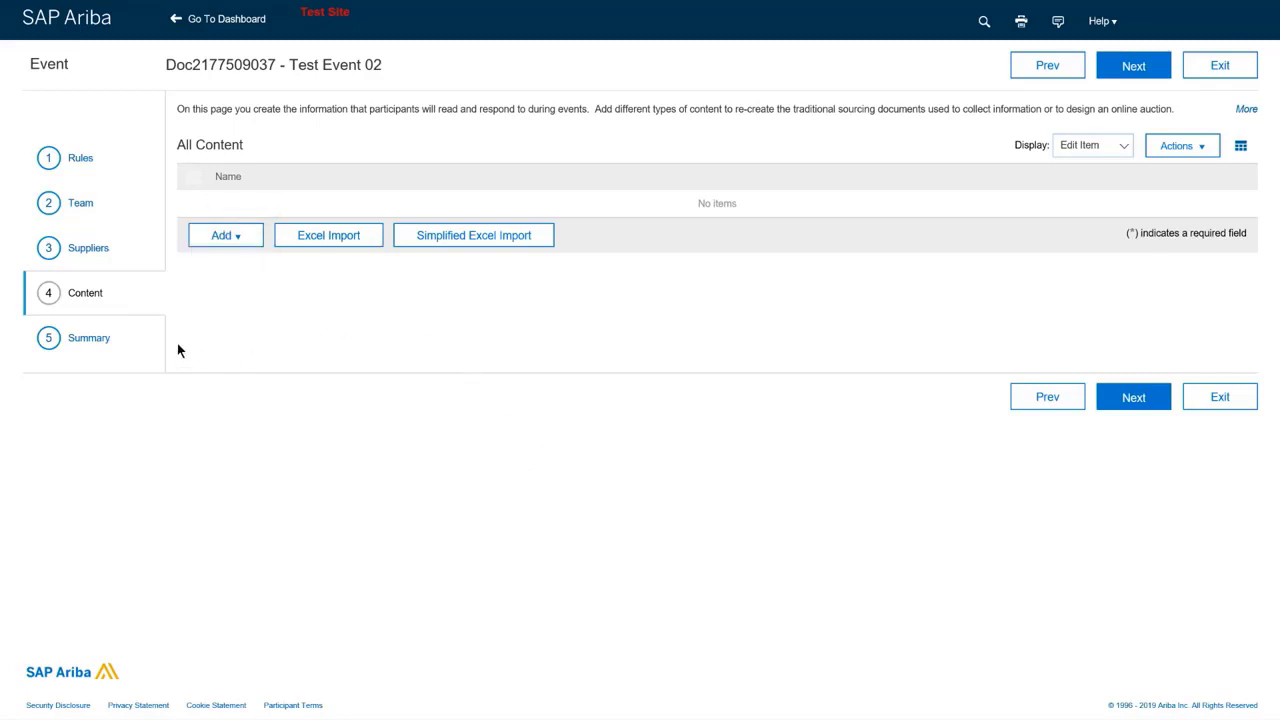
left_click(237, 240)
left_click(281, 436)
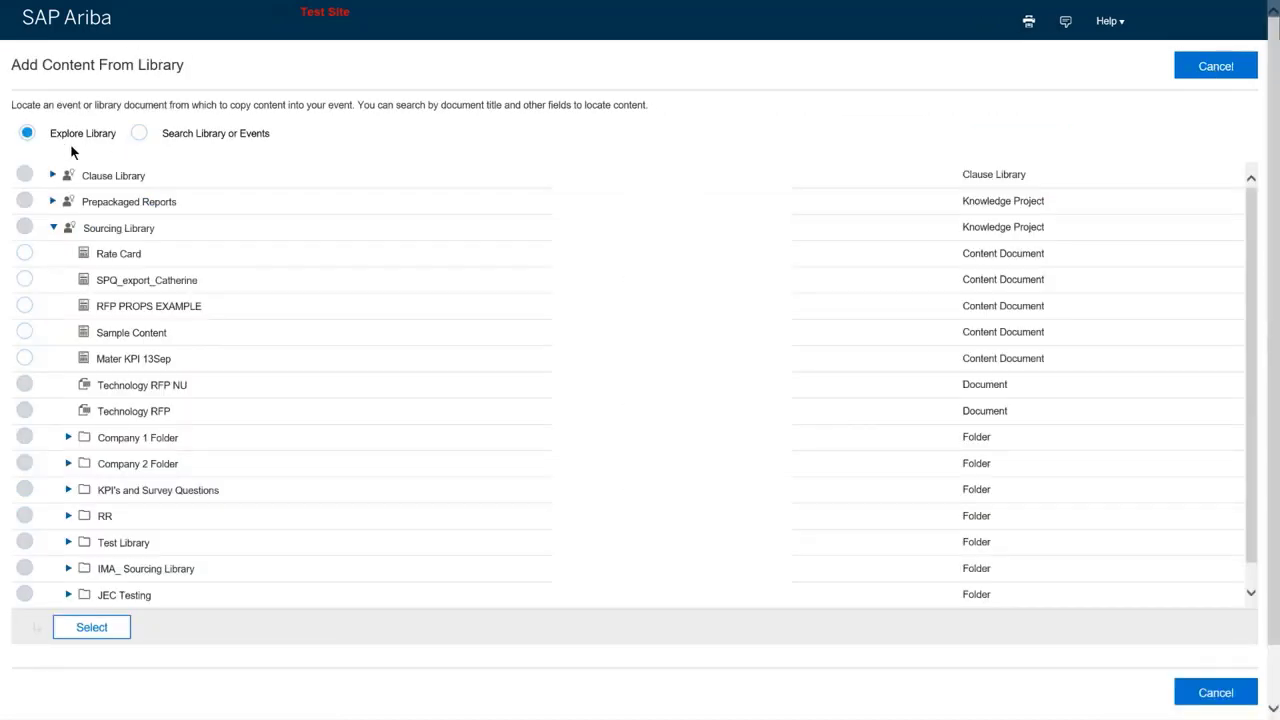
left_click(76, 141)
left_click(183, 141)
left_click(236, 141)
left_click(236, 141)
left_click(140, 134)
left_click(143, 137)
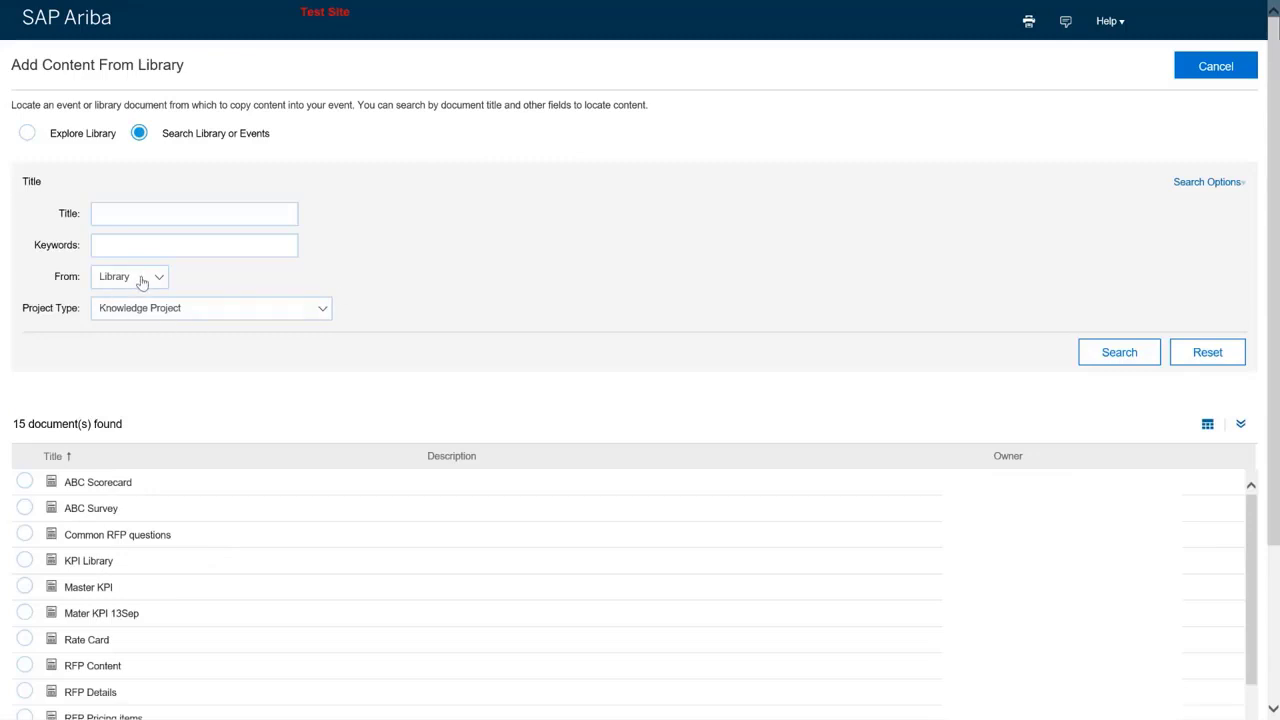
Search past events with event type RFP and status Pending Selection, and browse the matching documents
left_click(144, 279)
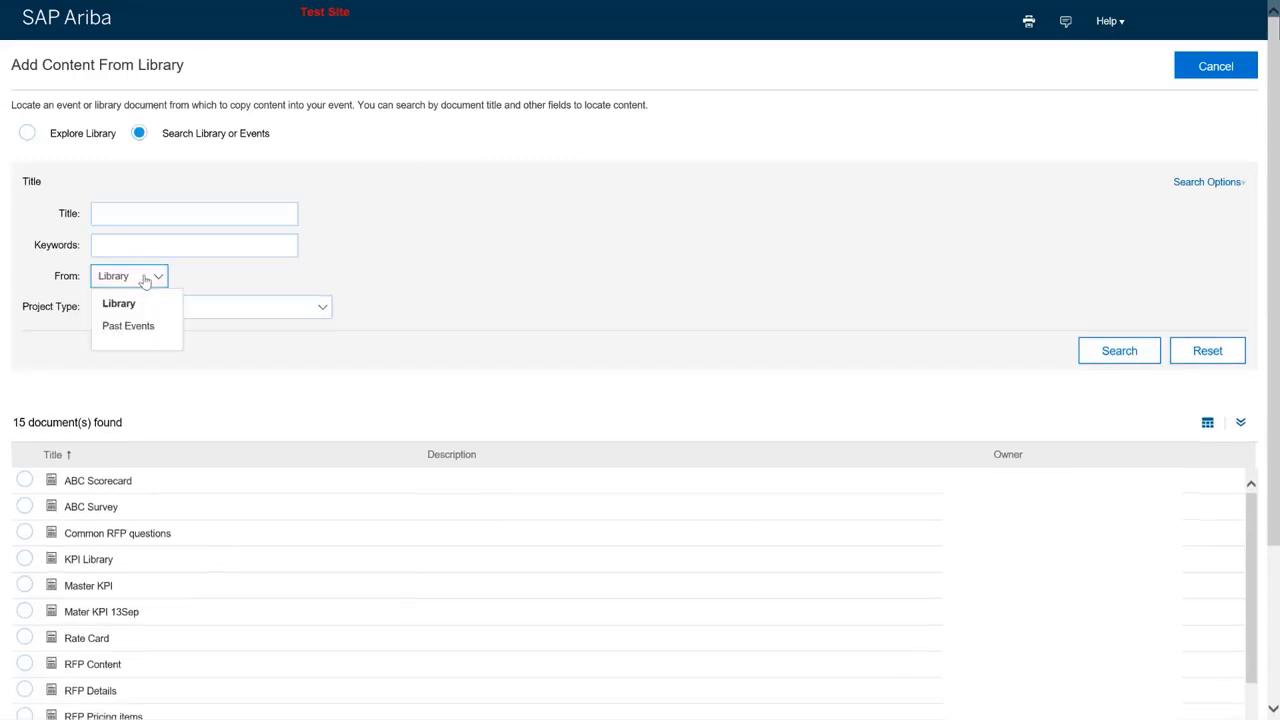
left_click(110, 326)
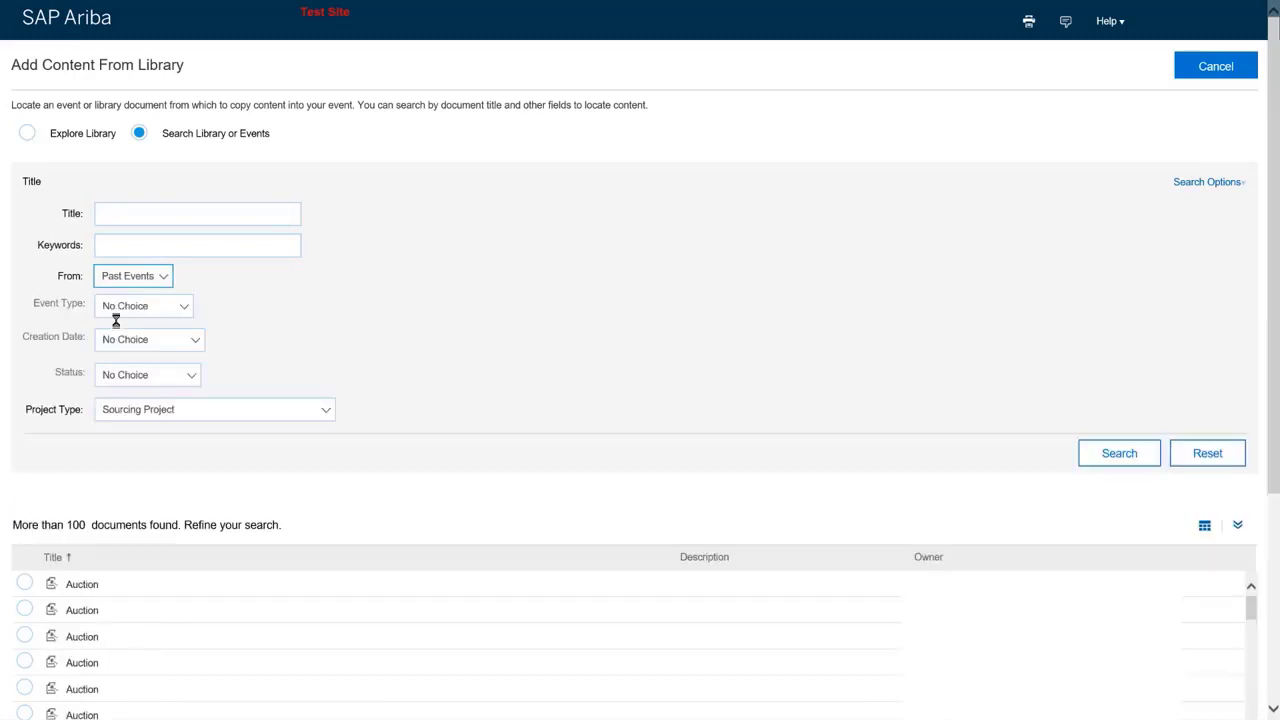
left_click(143, 311)
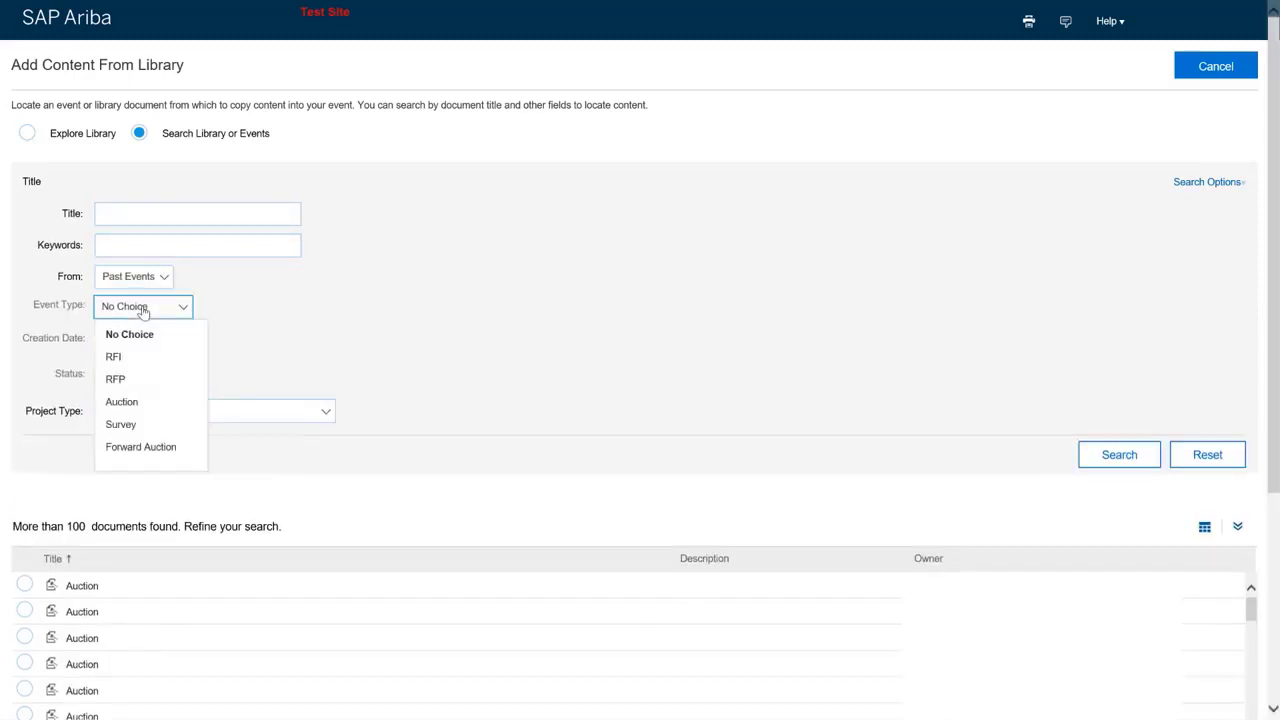
left_click(116, 380)
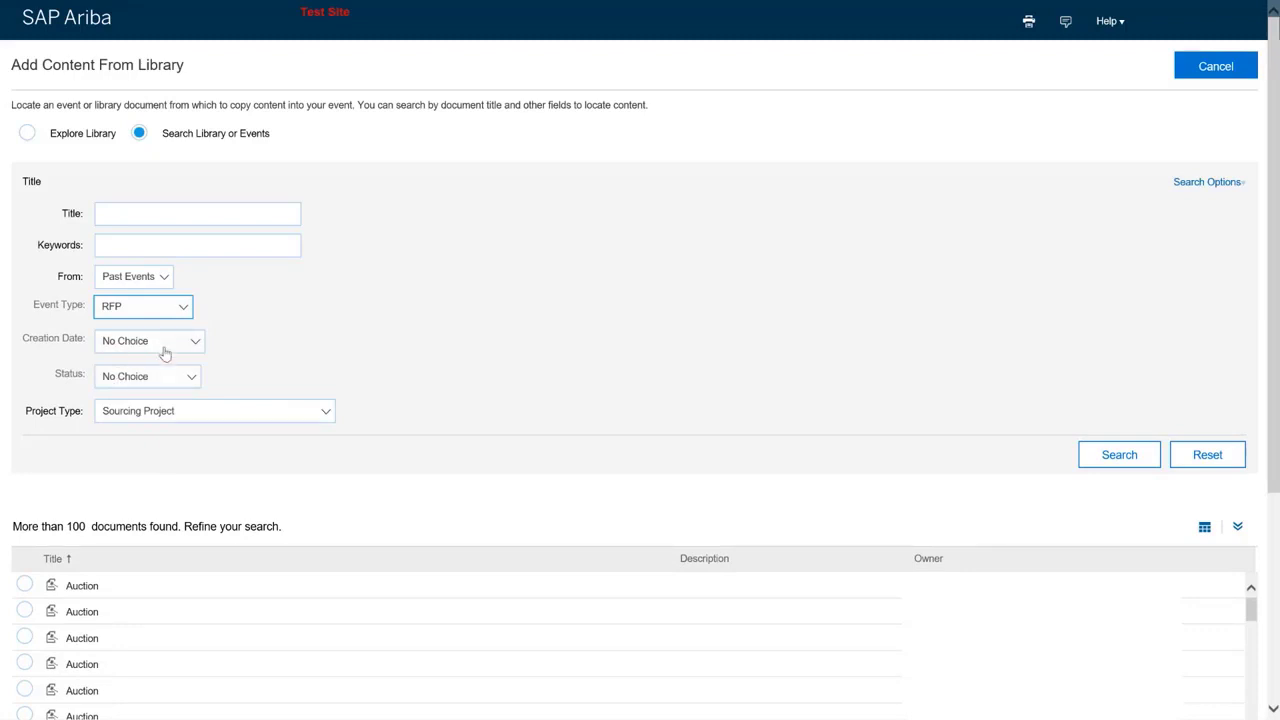
left_click(165, 384)
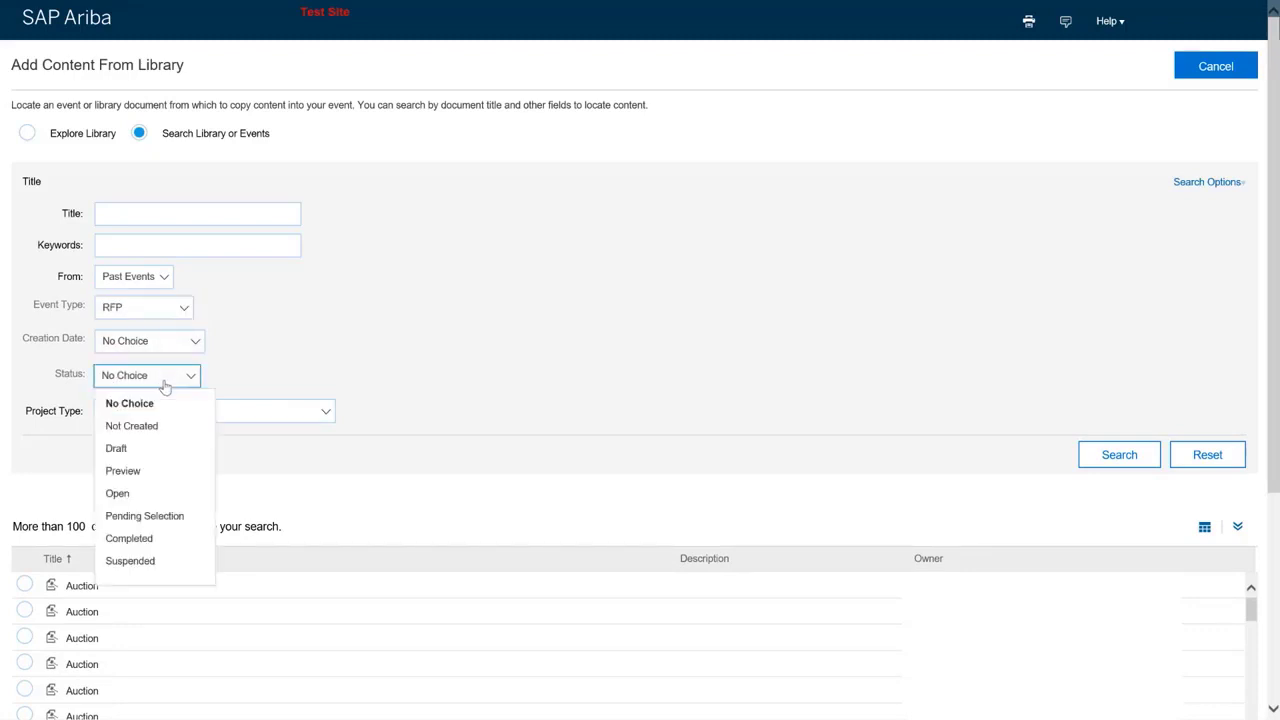
left_click(149, 515)
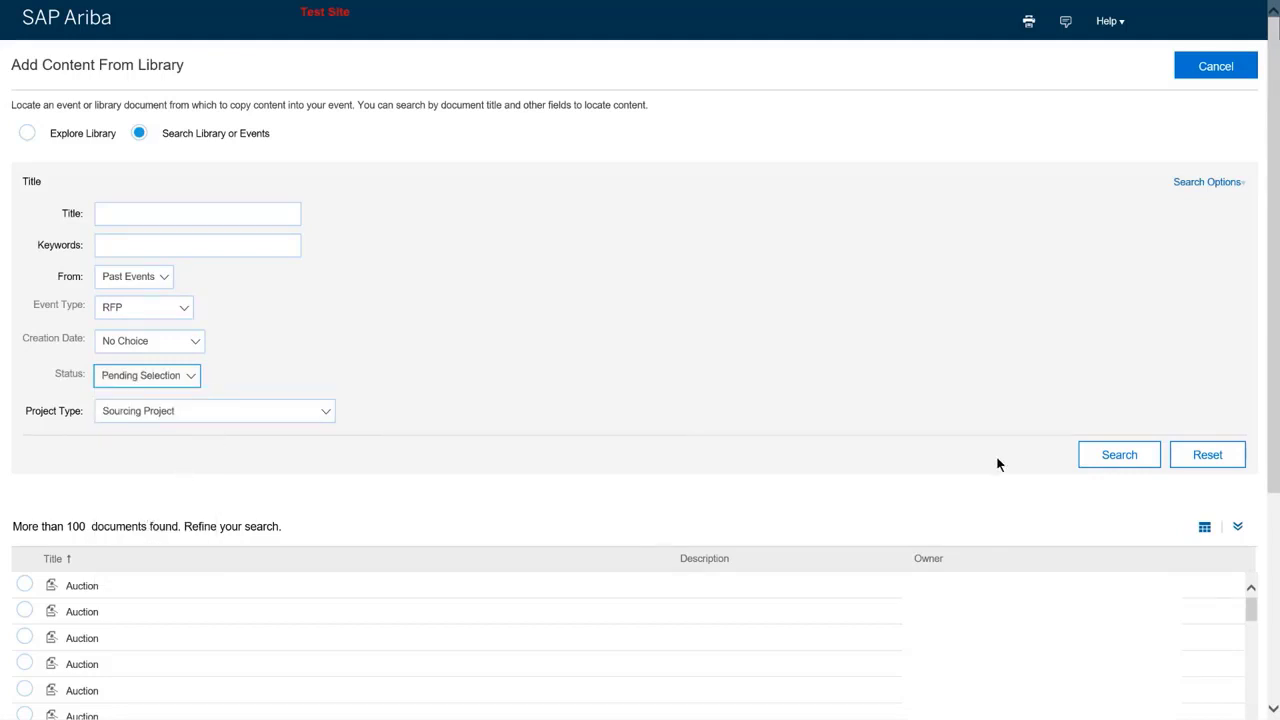
left_click(1128, 456)
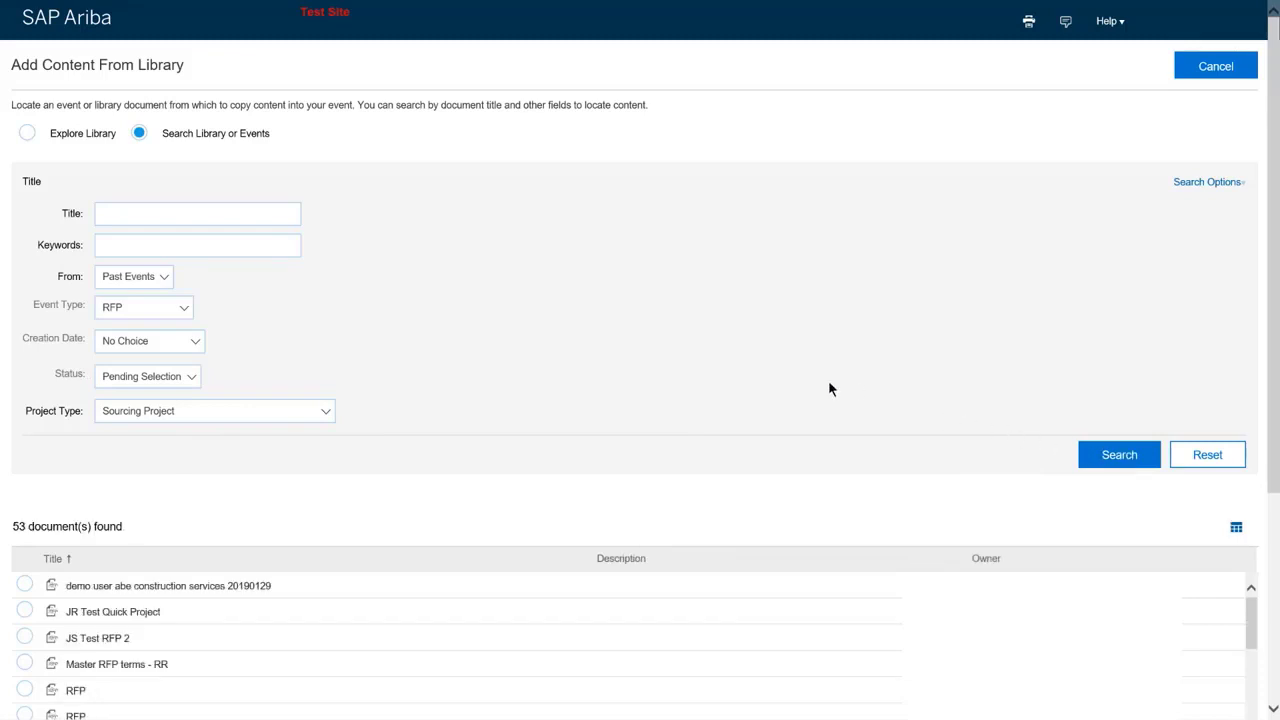
scroll(803, 380, "down", 4)
scroll(803, 386, "down", 5)
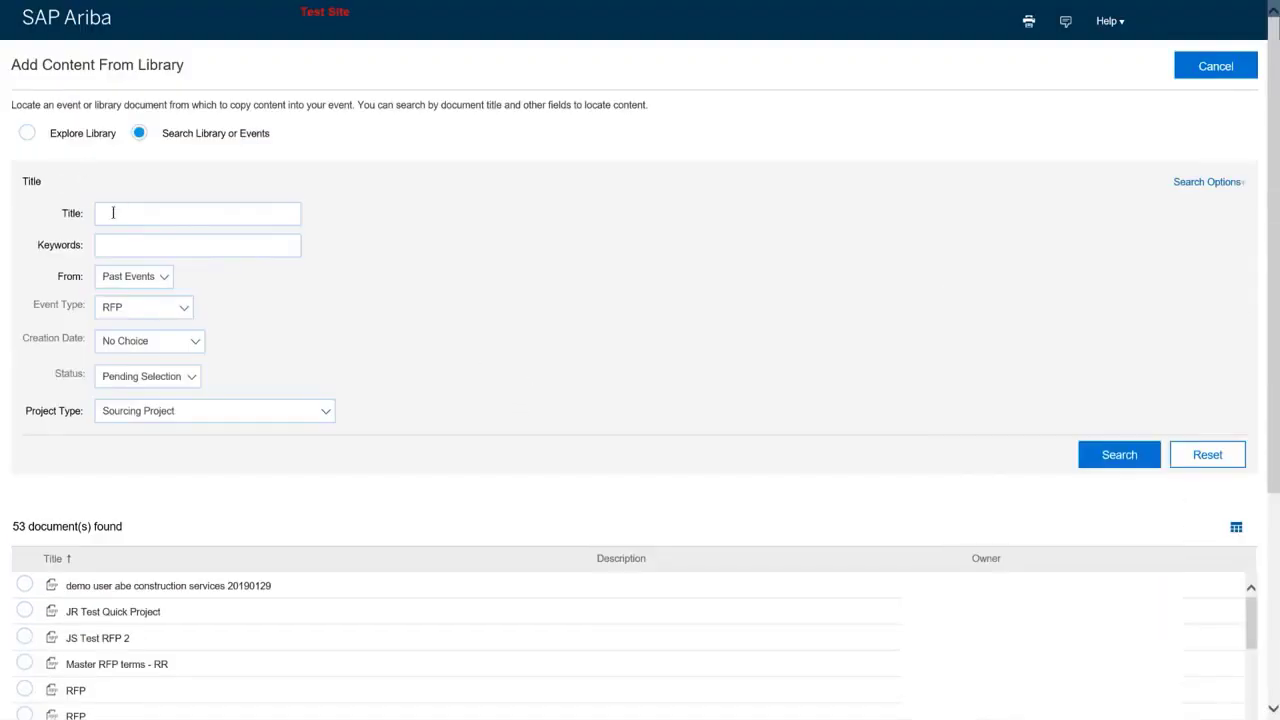
Narrow the search to the title Test Event 01 and select that event as the content source
left_click(112, 212)
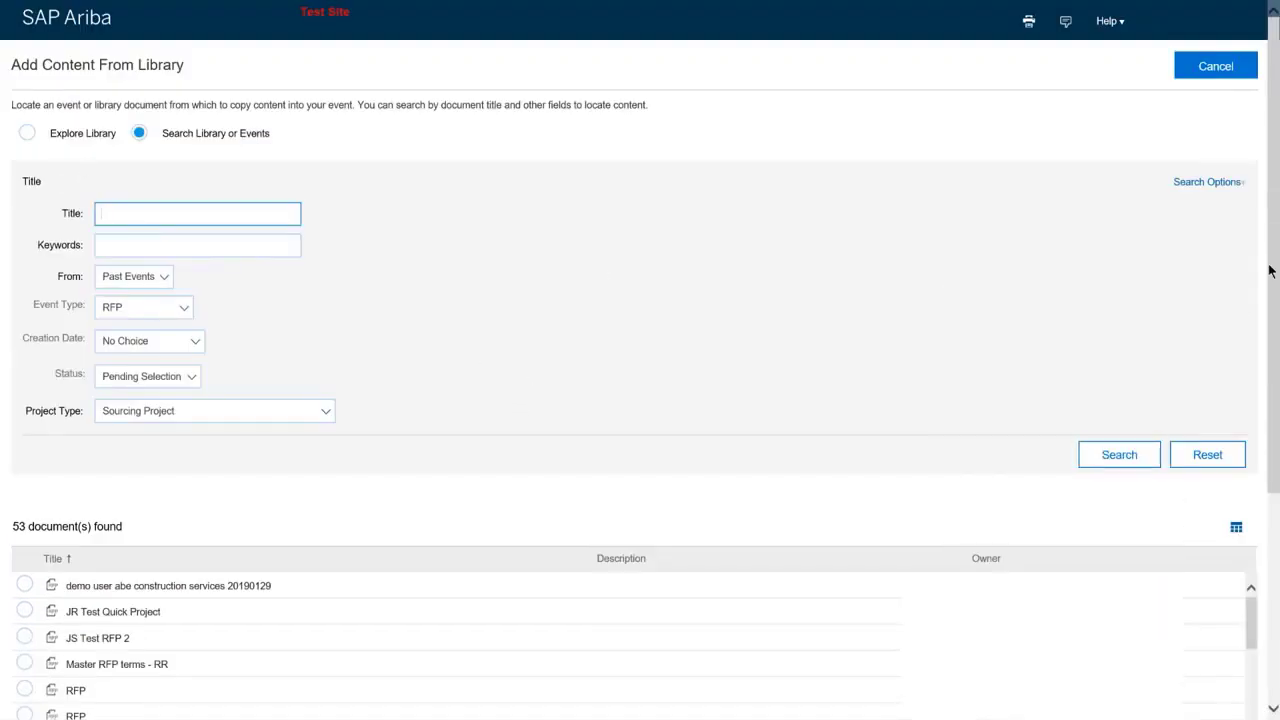
type("Test Event 01")
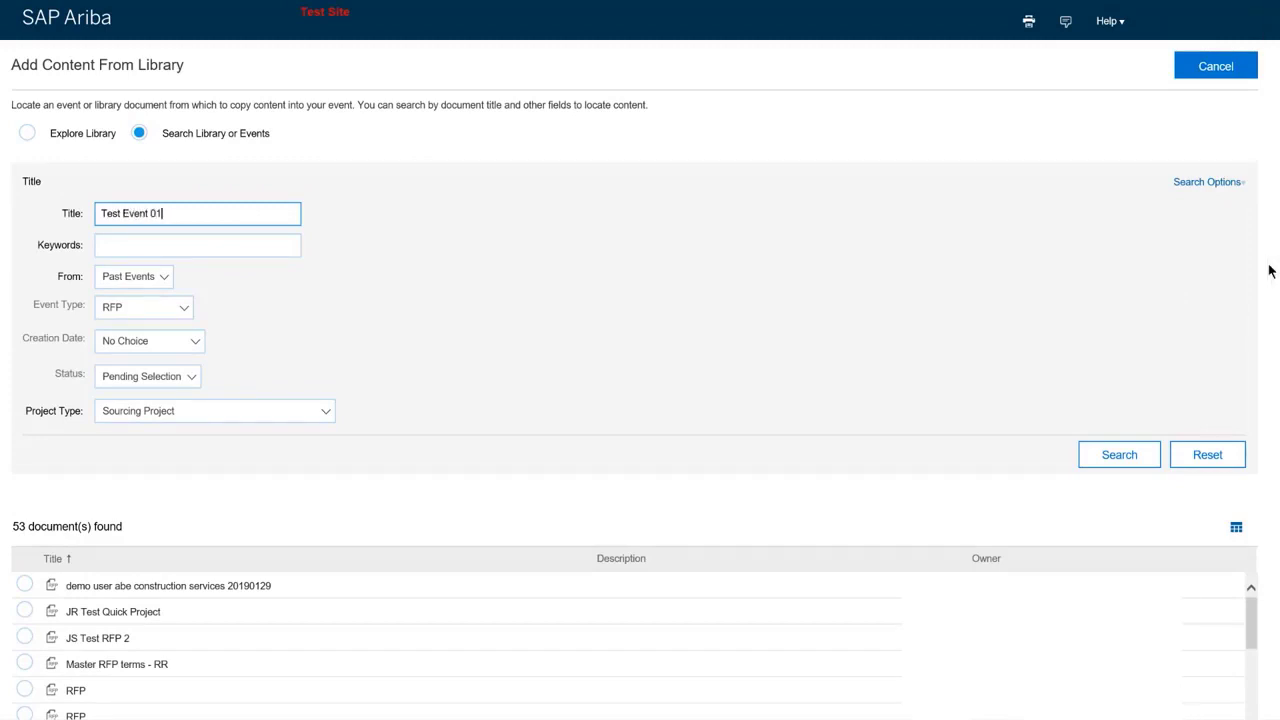
left_click(1126, 462)
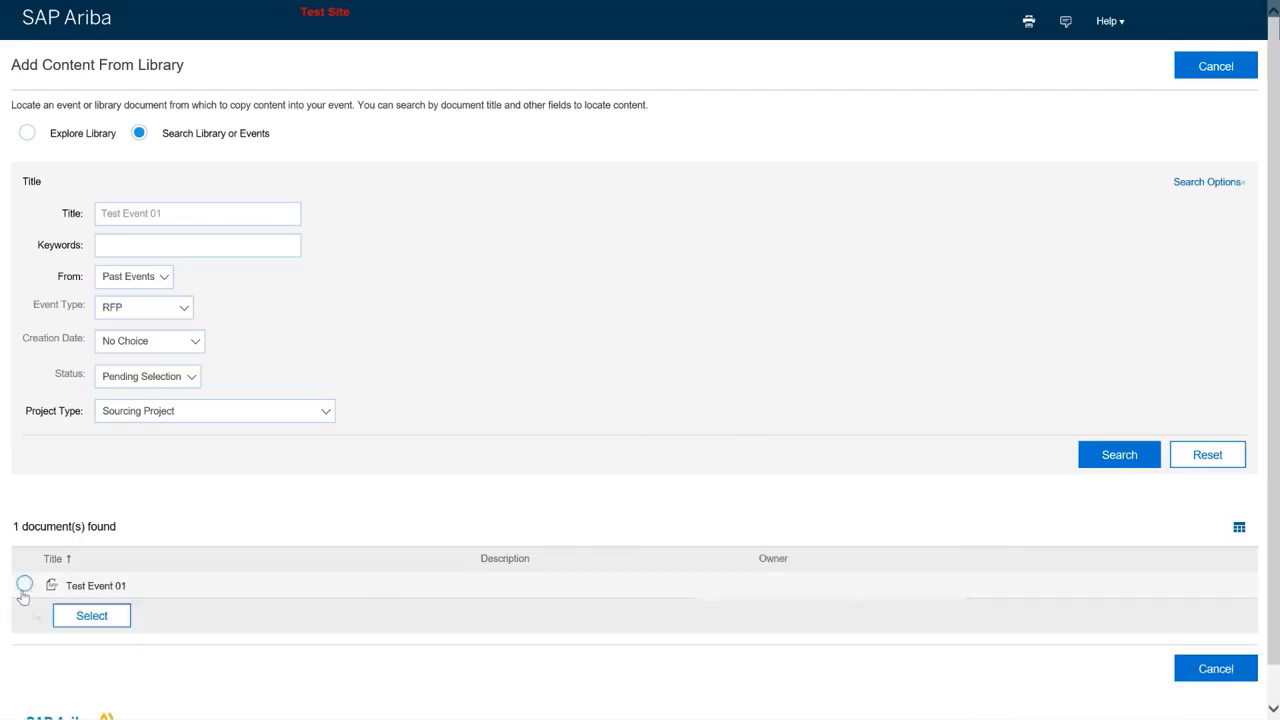
left_click(24, 585)
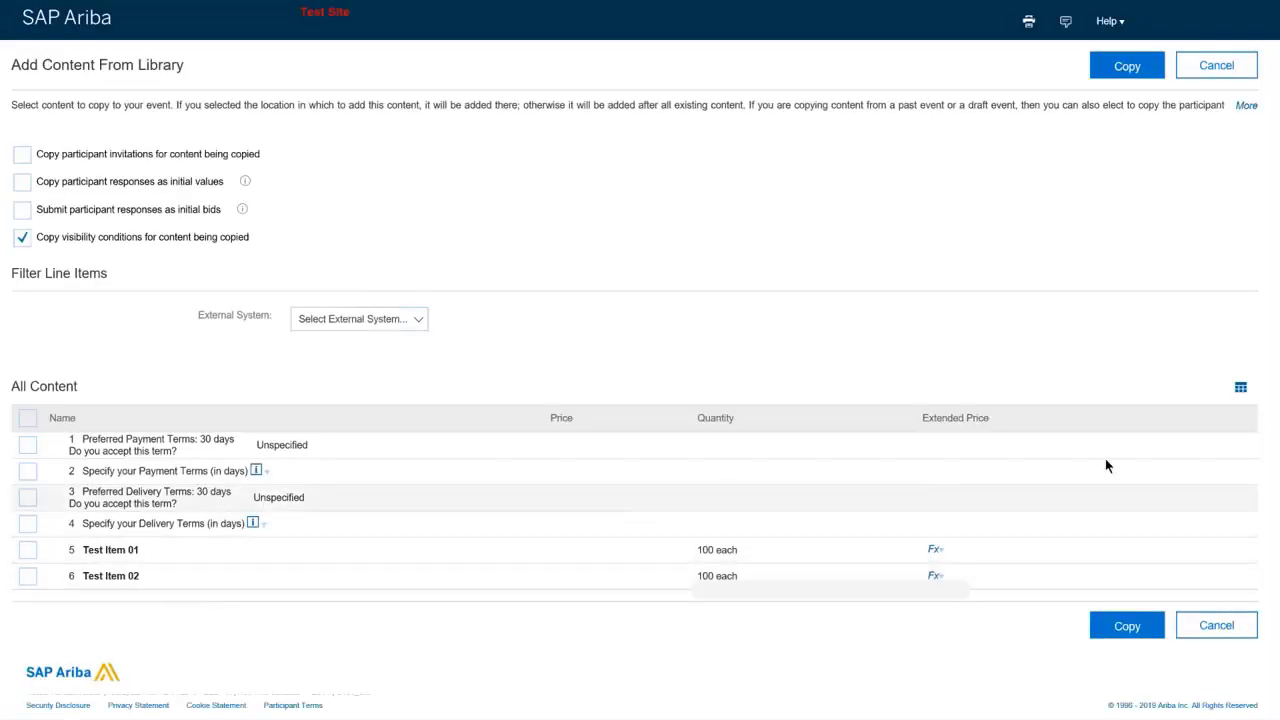
Copy all content from Test Event 01, including participant invitations and responses as initial values, submitted as initial bids
left_click(30, 420)
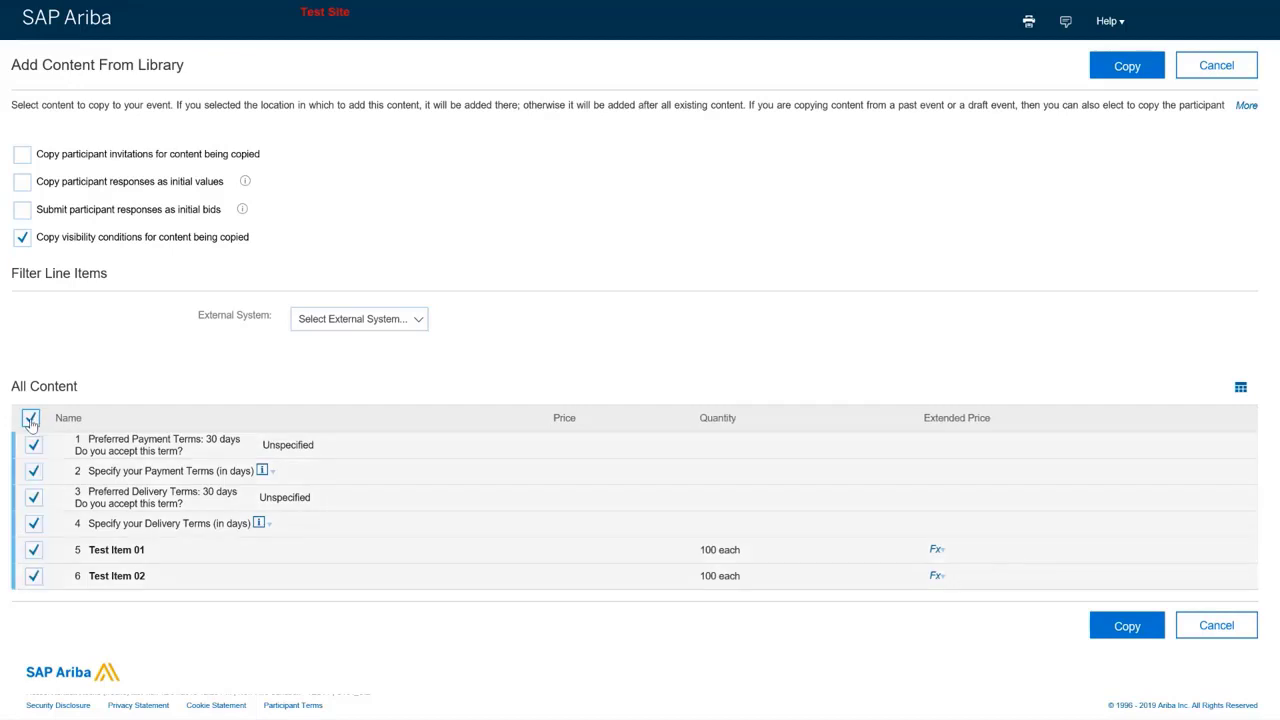
left_click(23, 156)
left_click(23, 183)
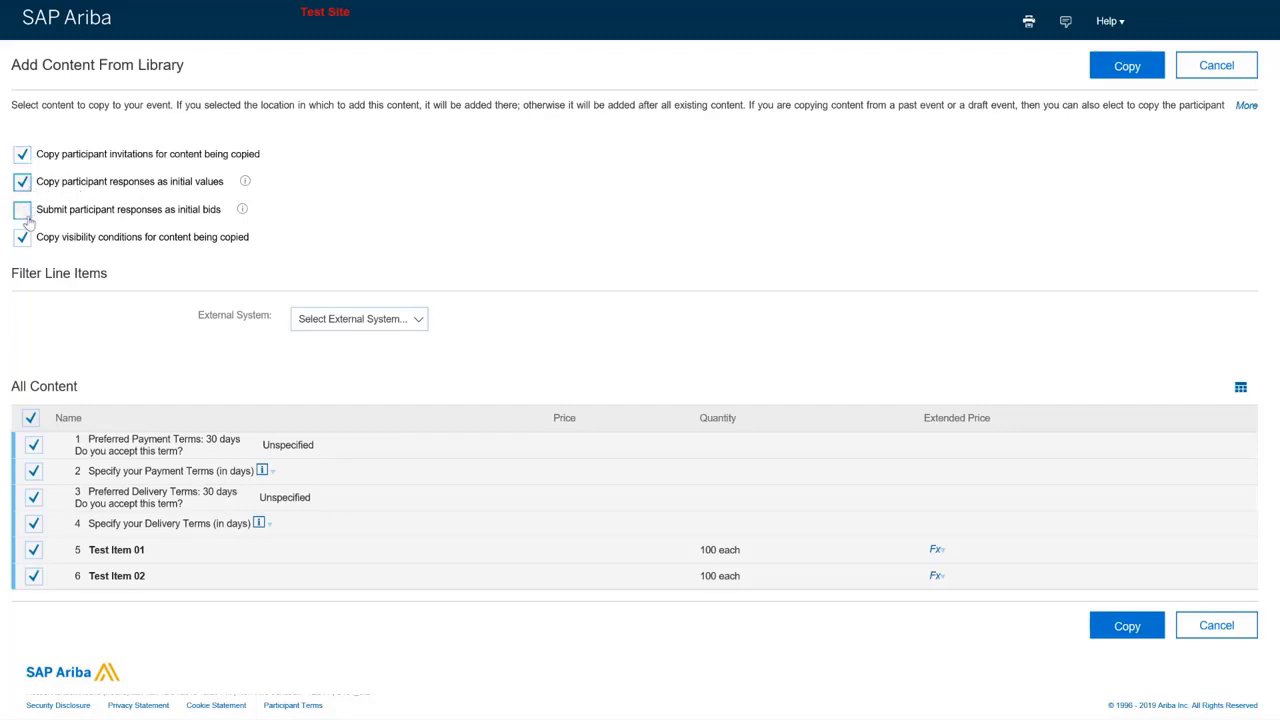
left_click(22, 210)
left_click(1124, 626)
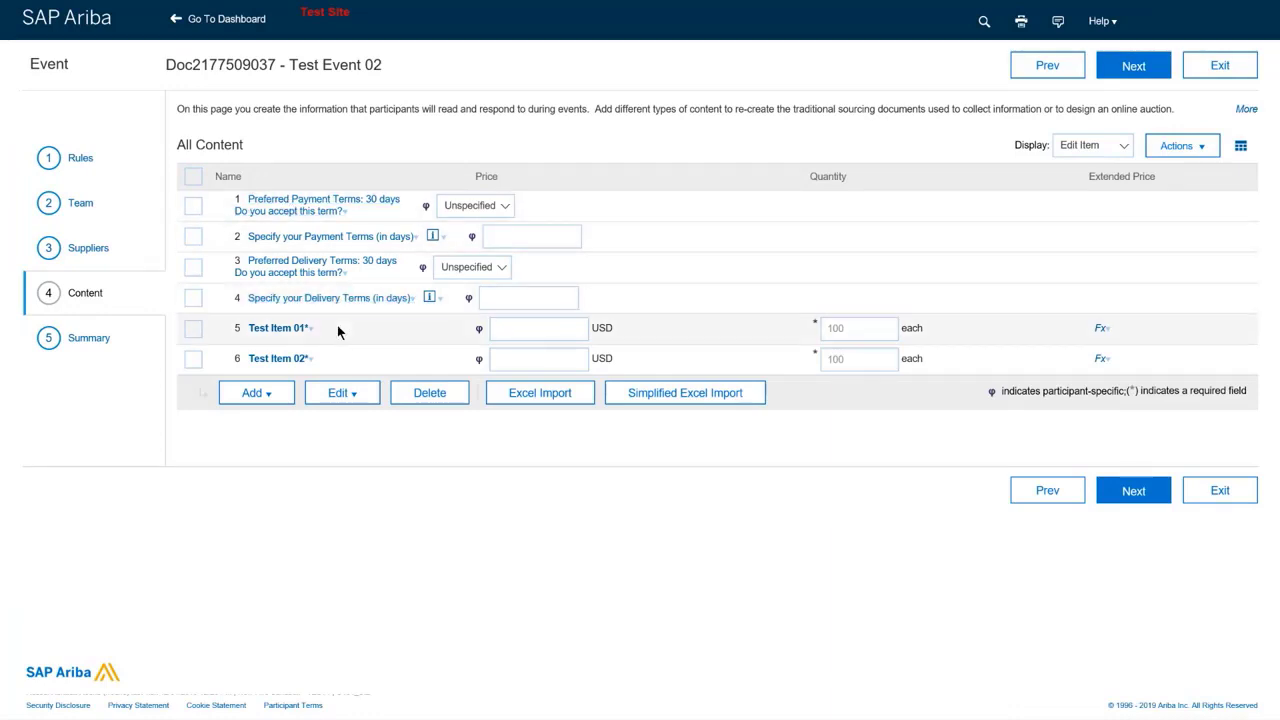
Review the invited suppliers and each one's initial answer to the preferred payment terms question
left_click(88, 248)
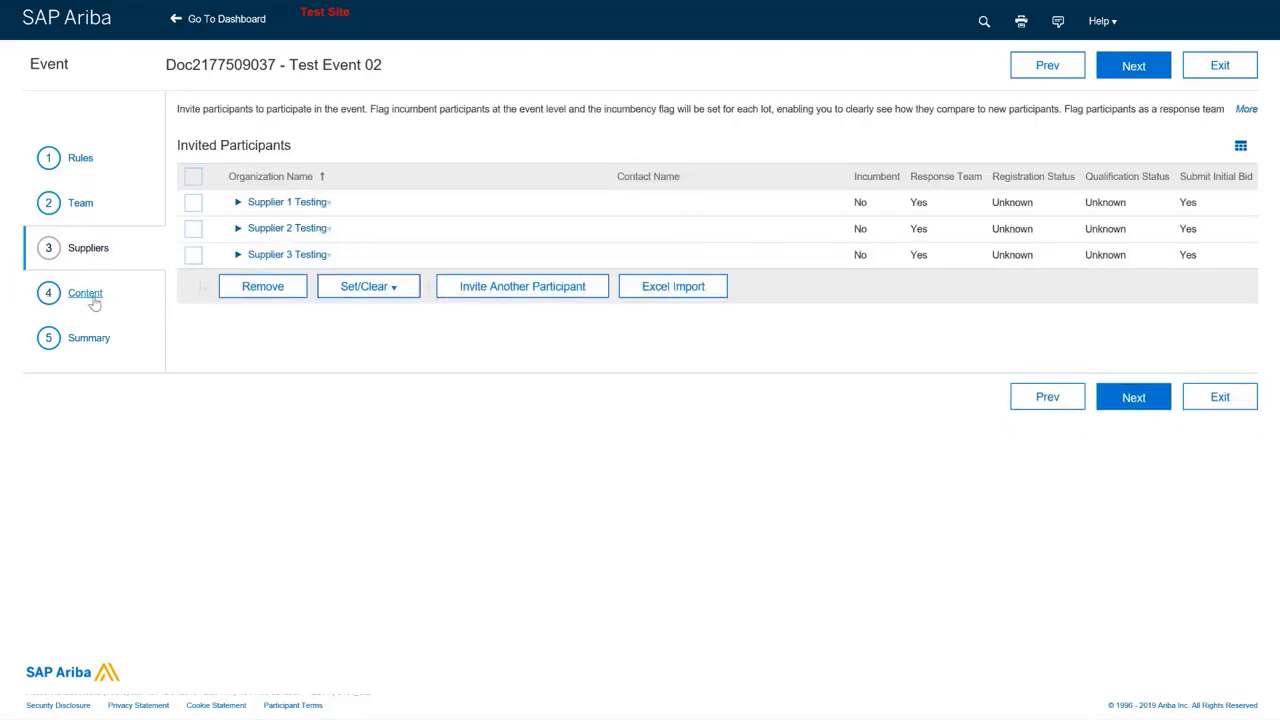
left_click(88, 294)
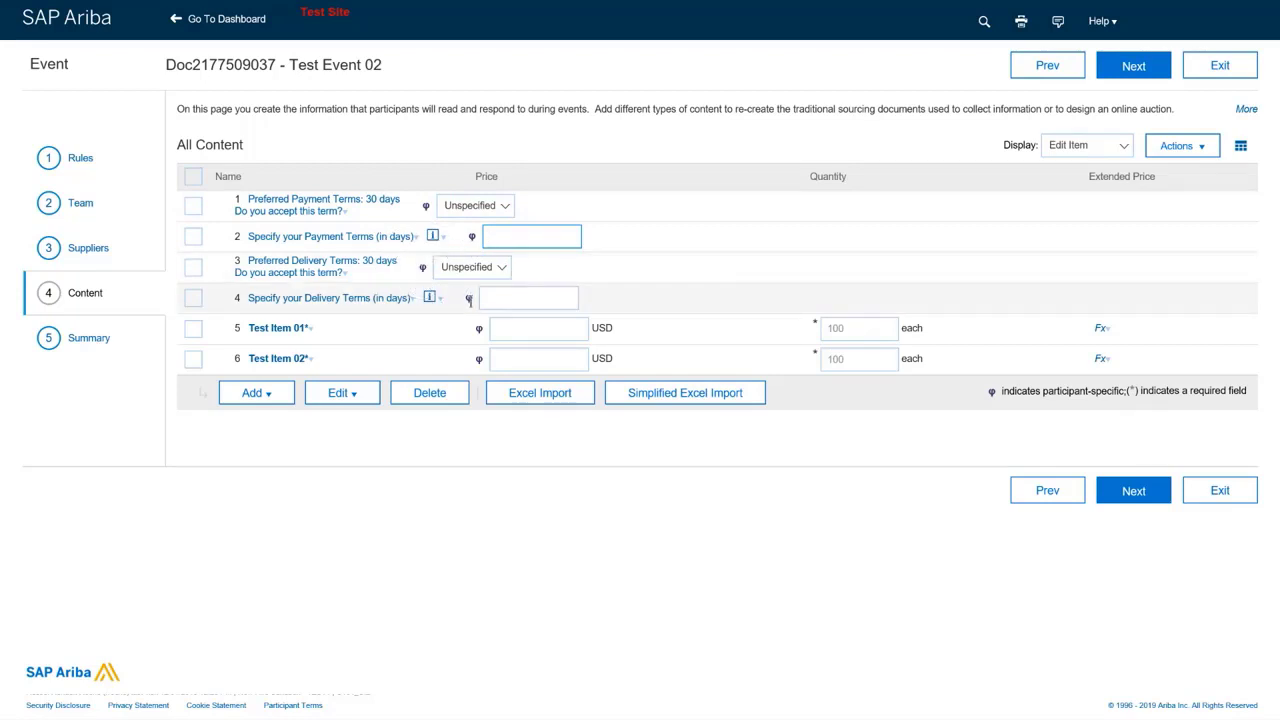
left_click(305, 213)
left_click(290, 266)
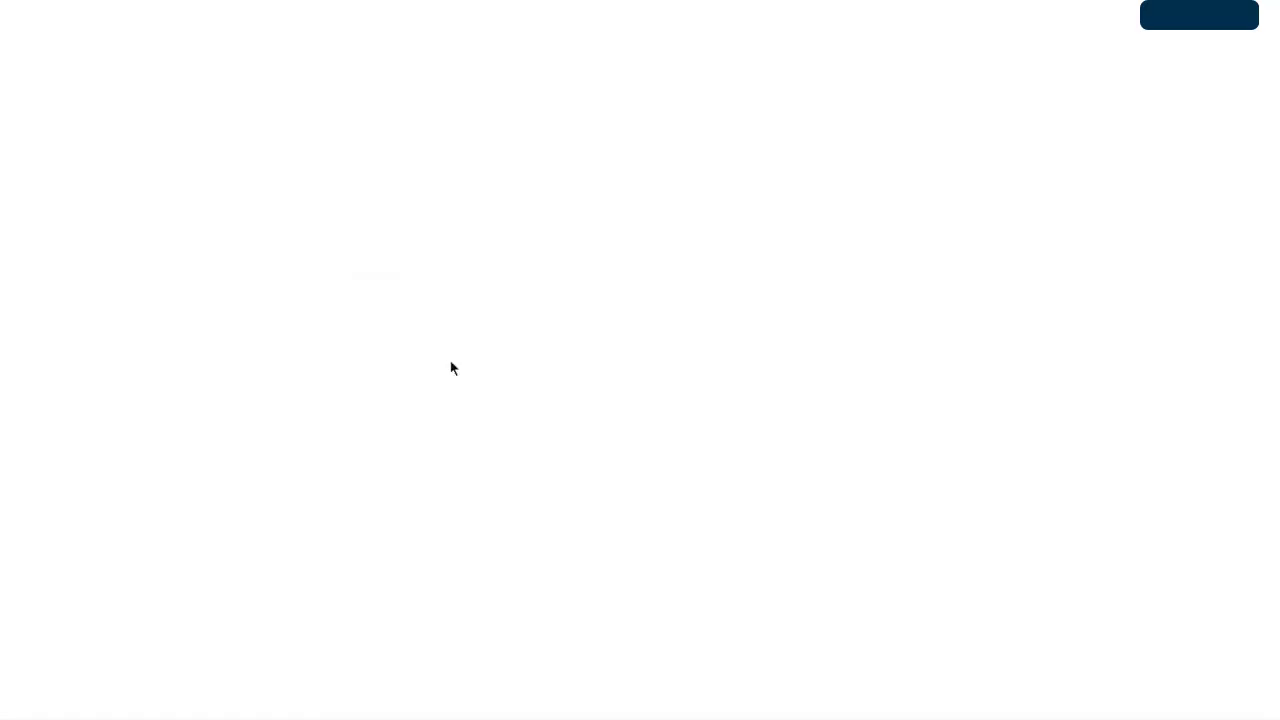
scroll(786, 377, "down", 3)
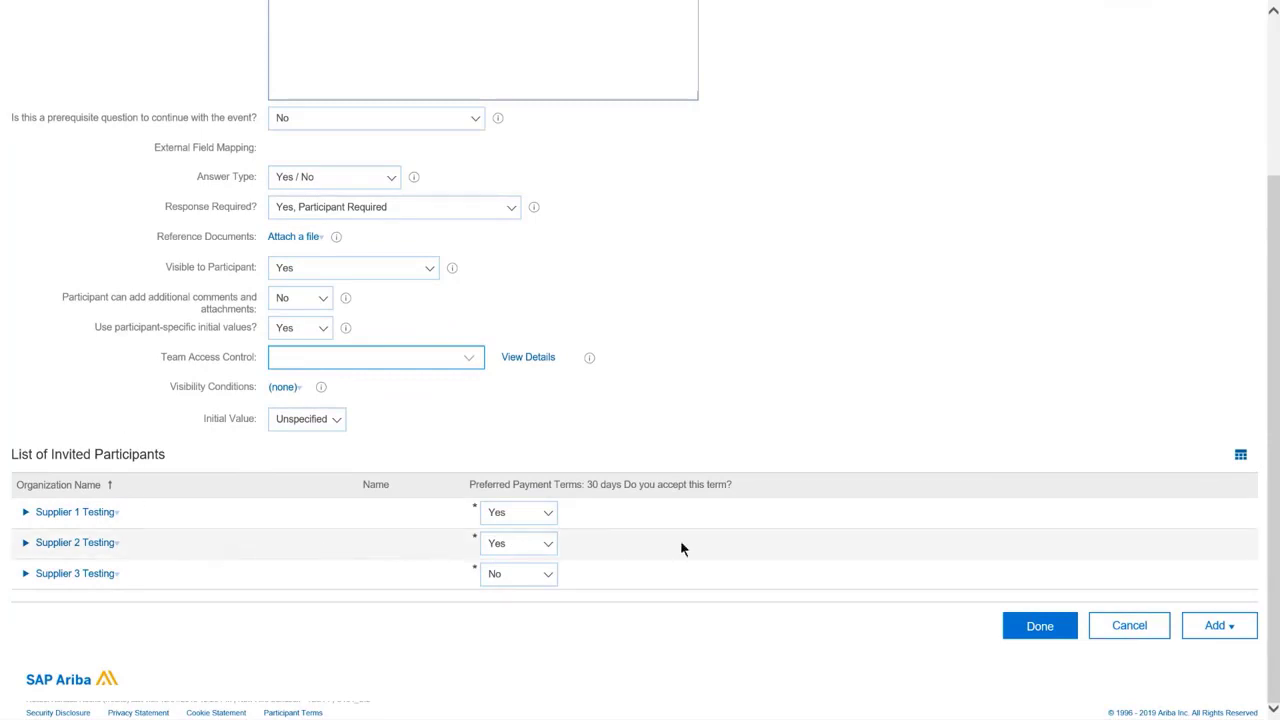
left_click(1025, 635)
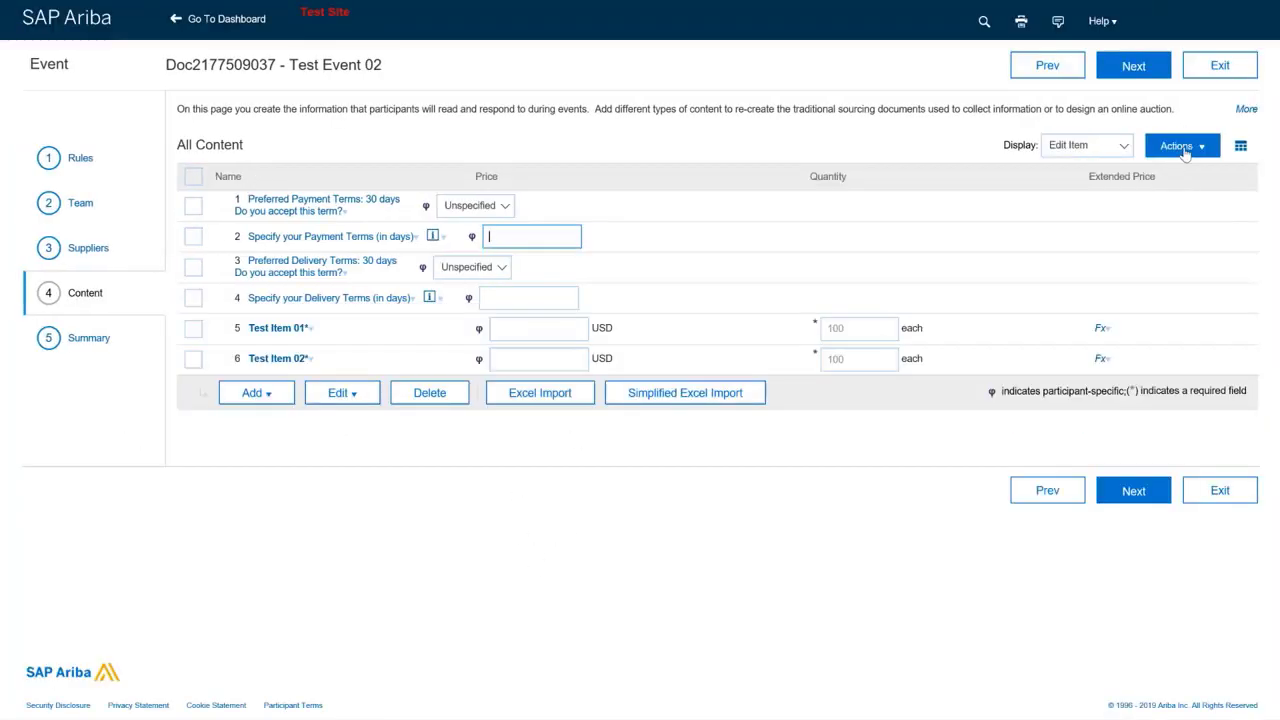
Preview the event content as participant Supplier 1 Testing, including the item prices, and return to the content list
left_click(1184, 148)
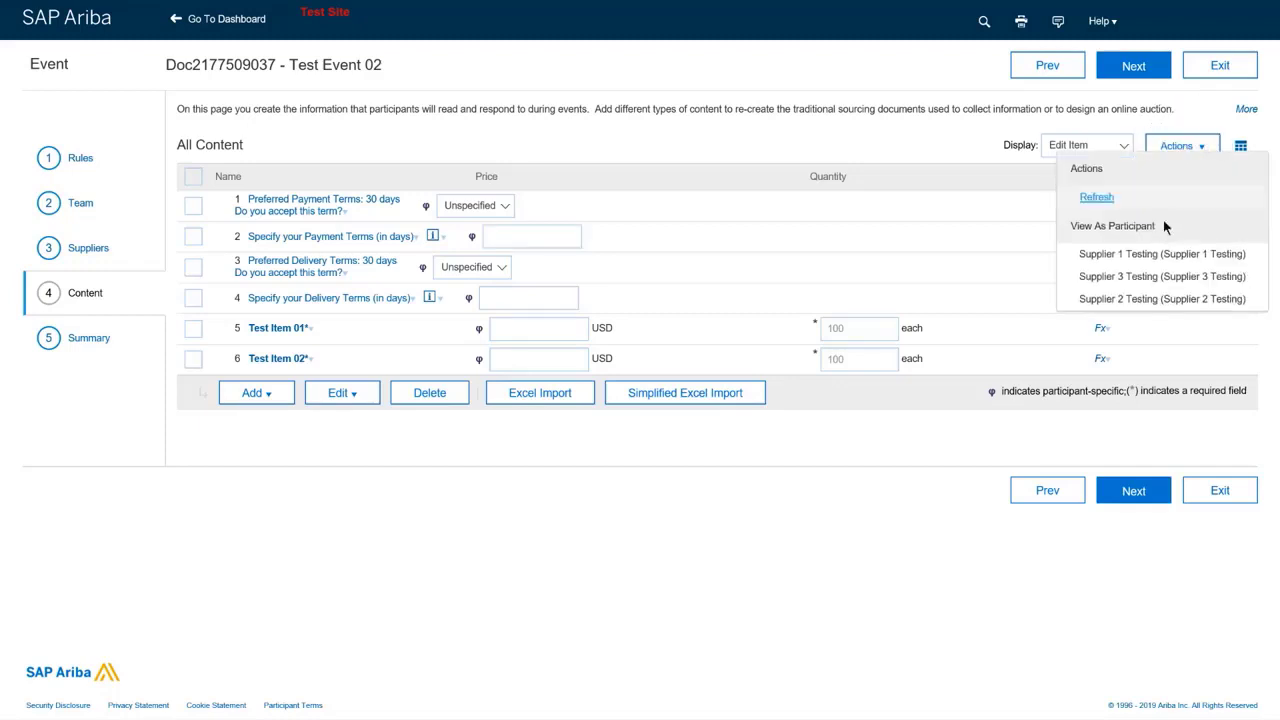
left_click(1143, 256)
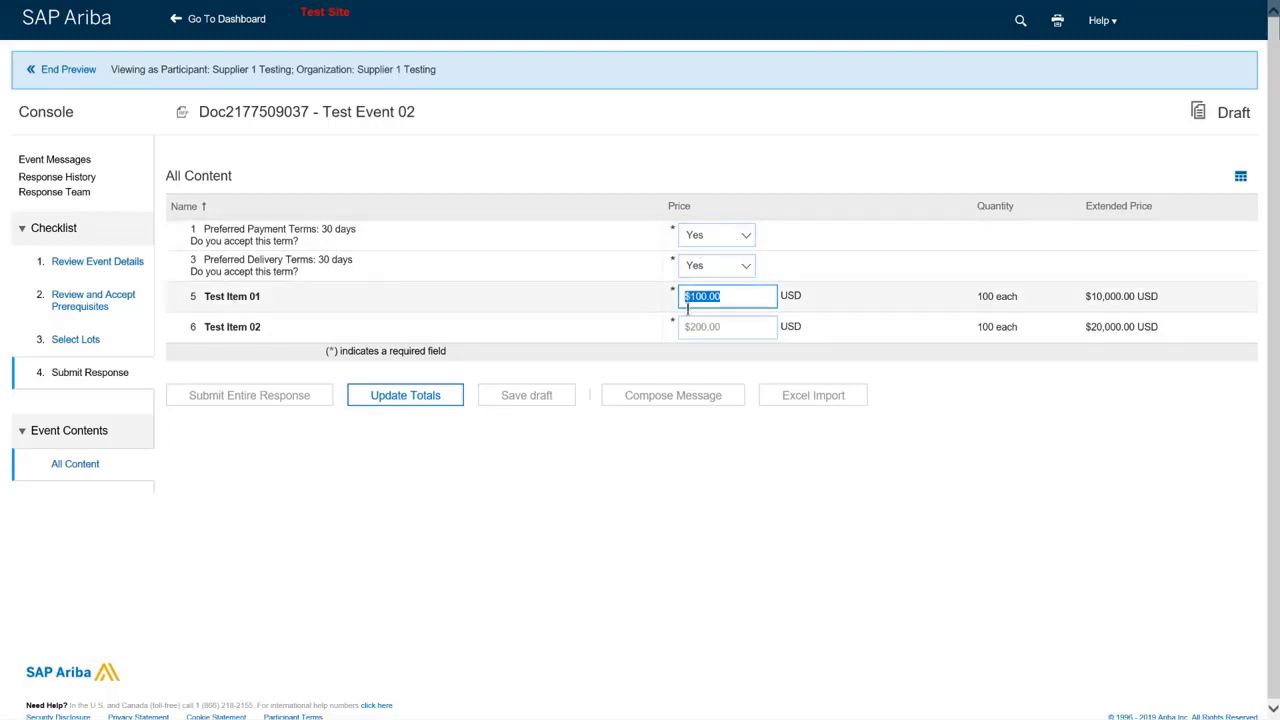
key("ctrl")
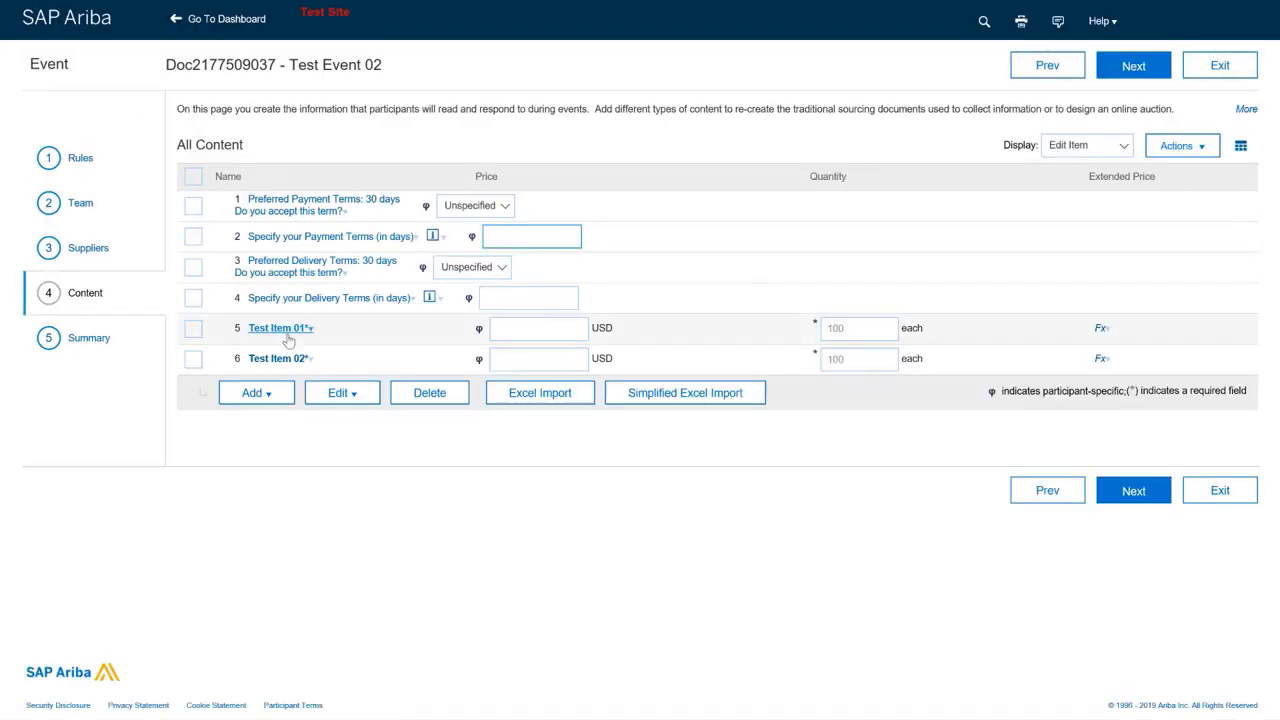
Open Test Item 01 for editing, review the copied initial price of each invited supplier, and return to the content list
left_click(291, 334)
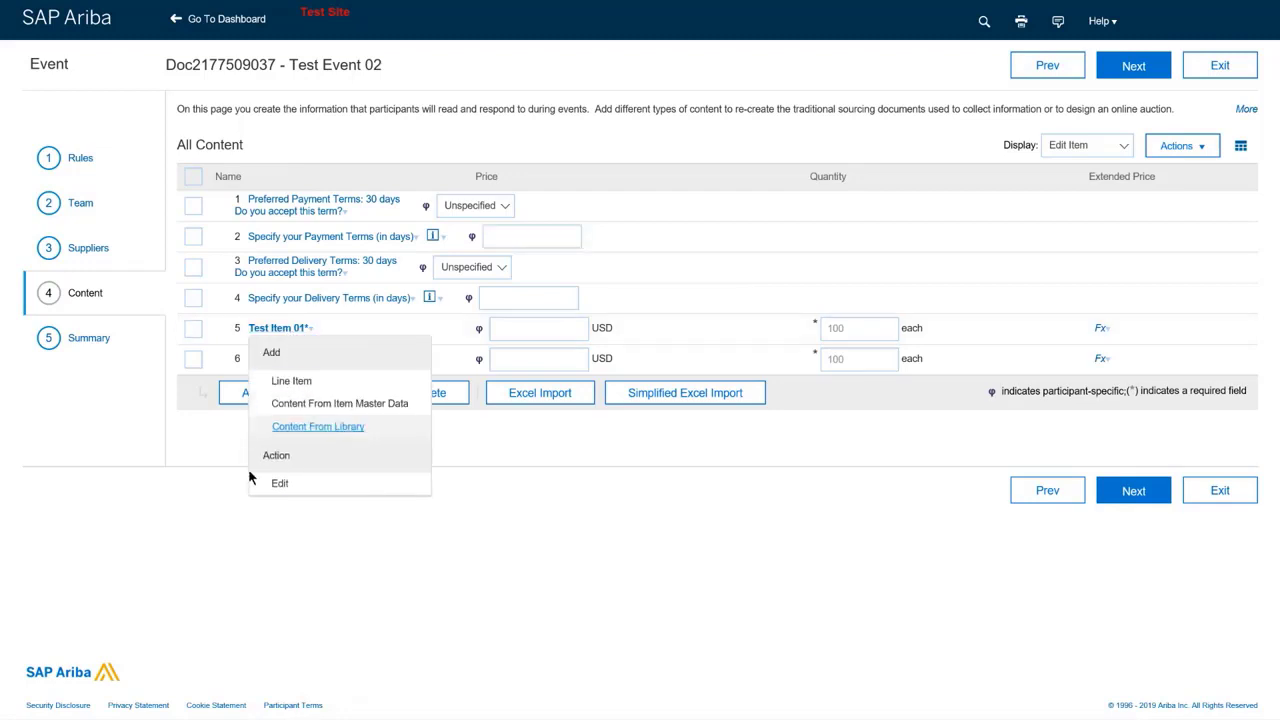
left_click(280, 485)
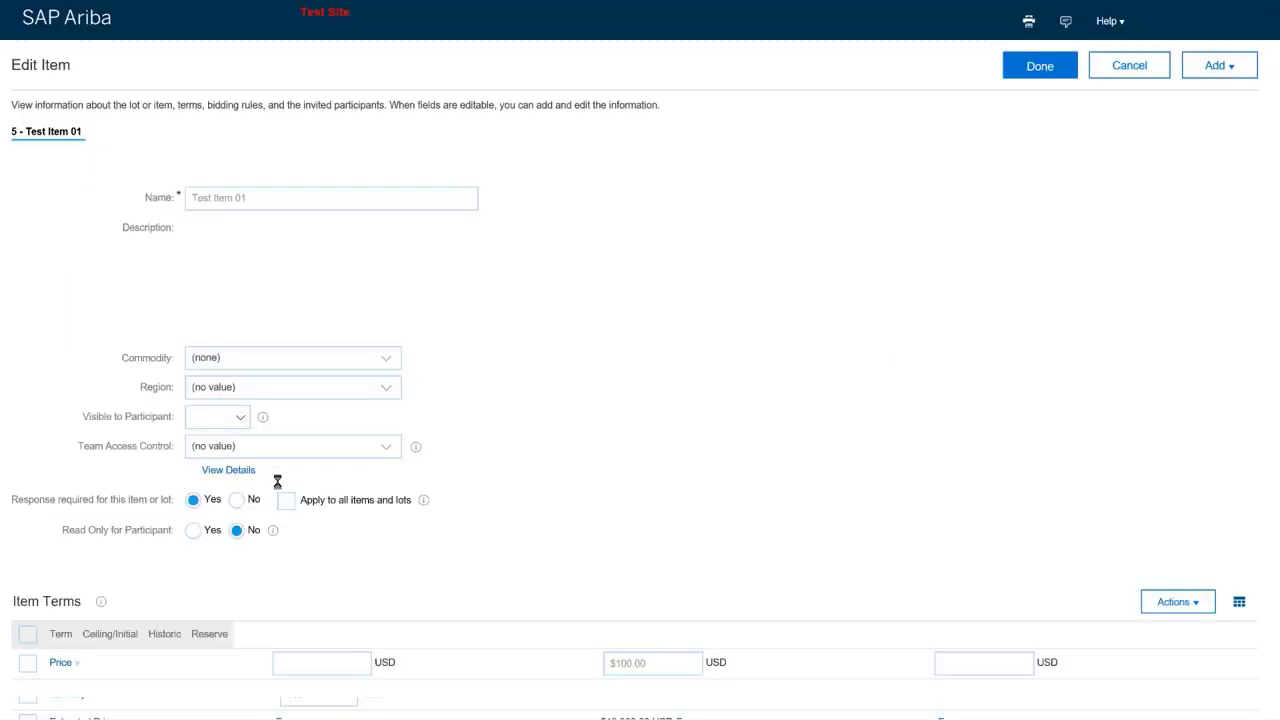
scroll(1135, 203, "down", 4)
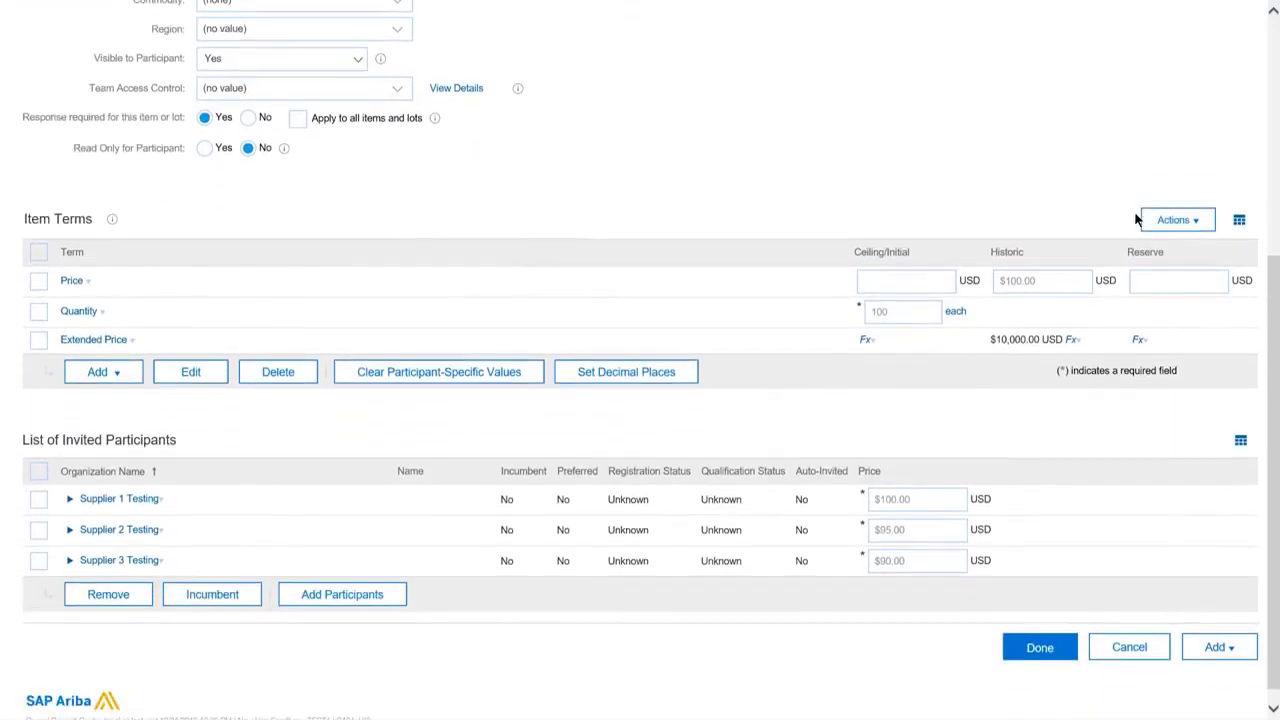
scroll(1094, 420, "down", 1)
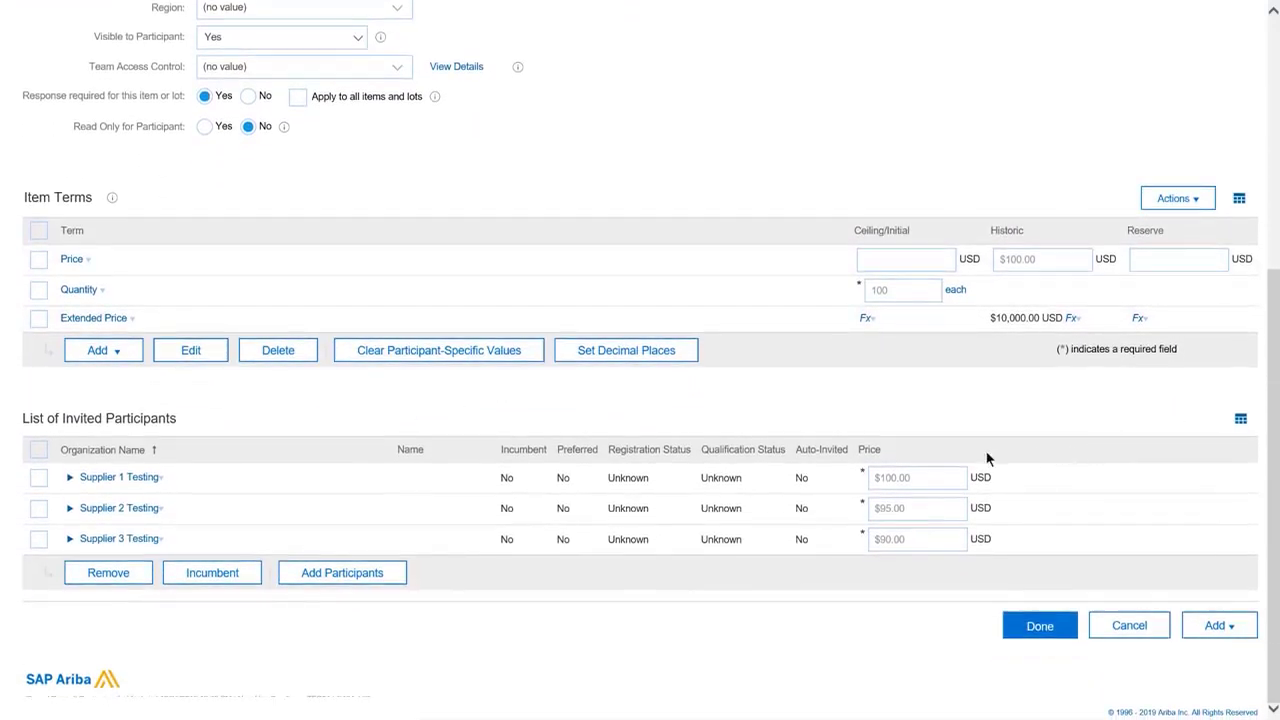
left_click(925, 481)
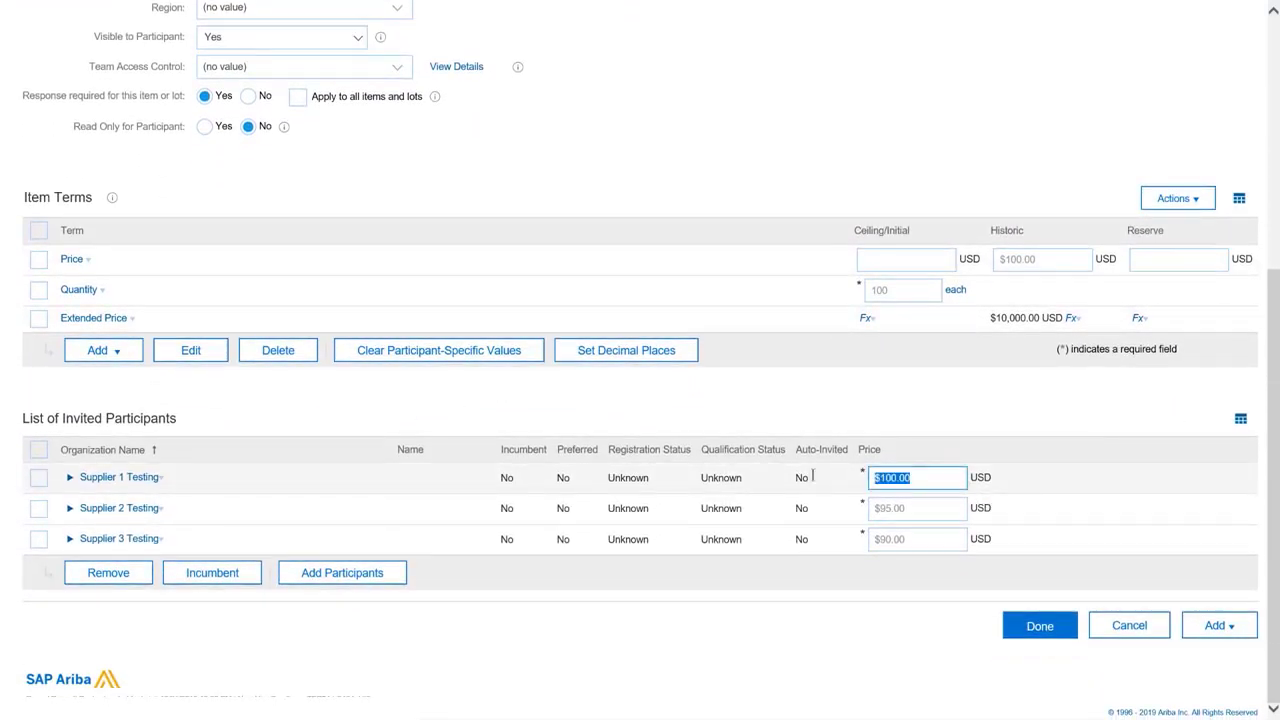
left_click(908, 510)
left_click(925, 533)
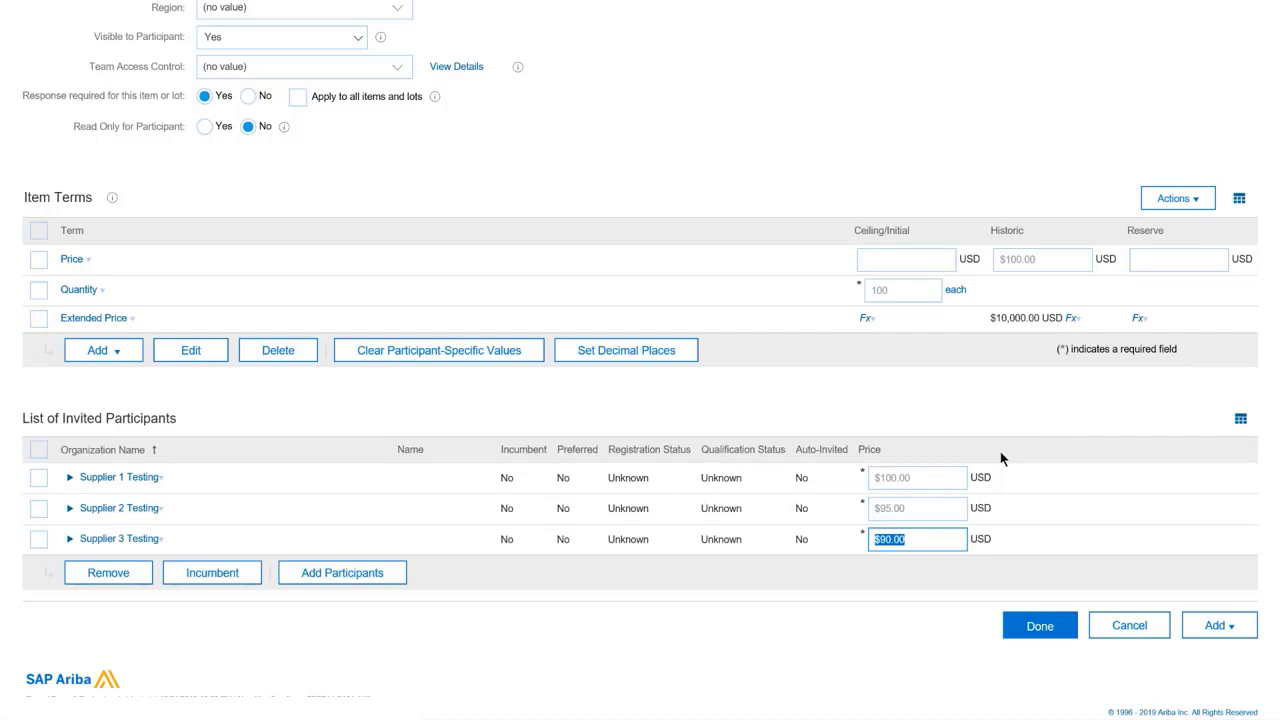
left_click(929, 482)
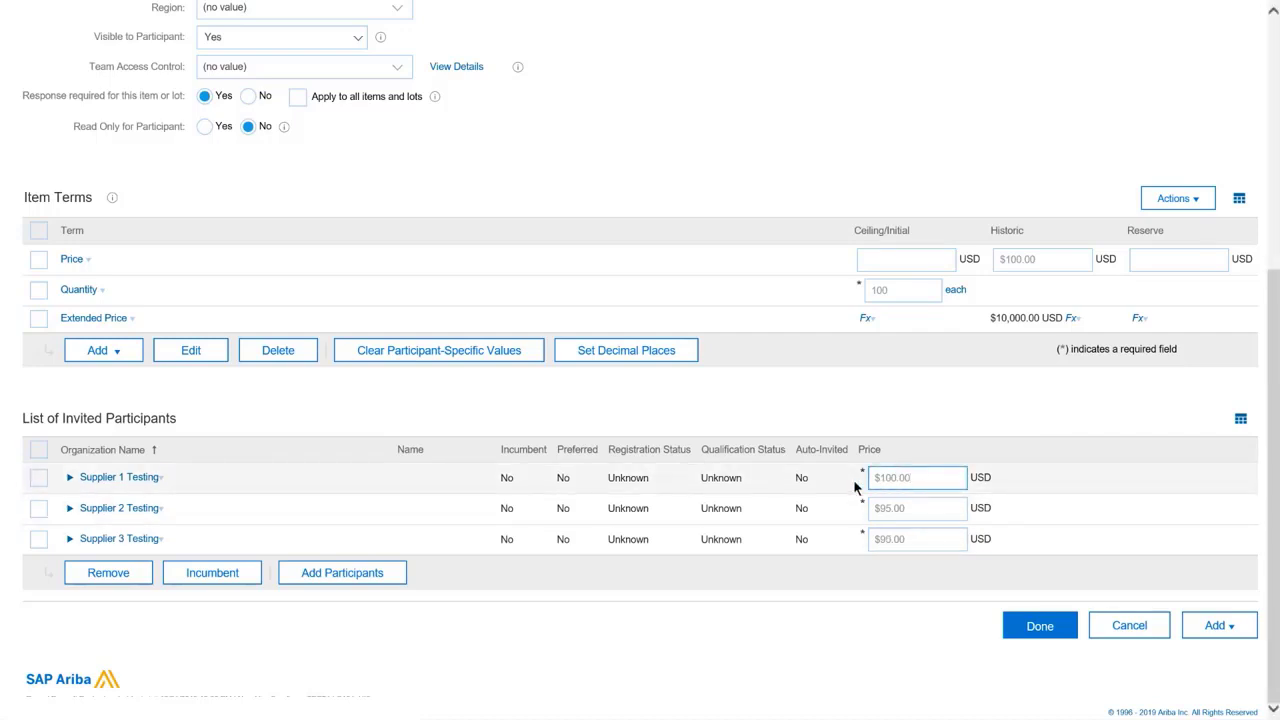
triple_click(931, 479)
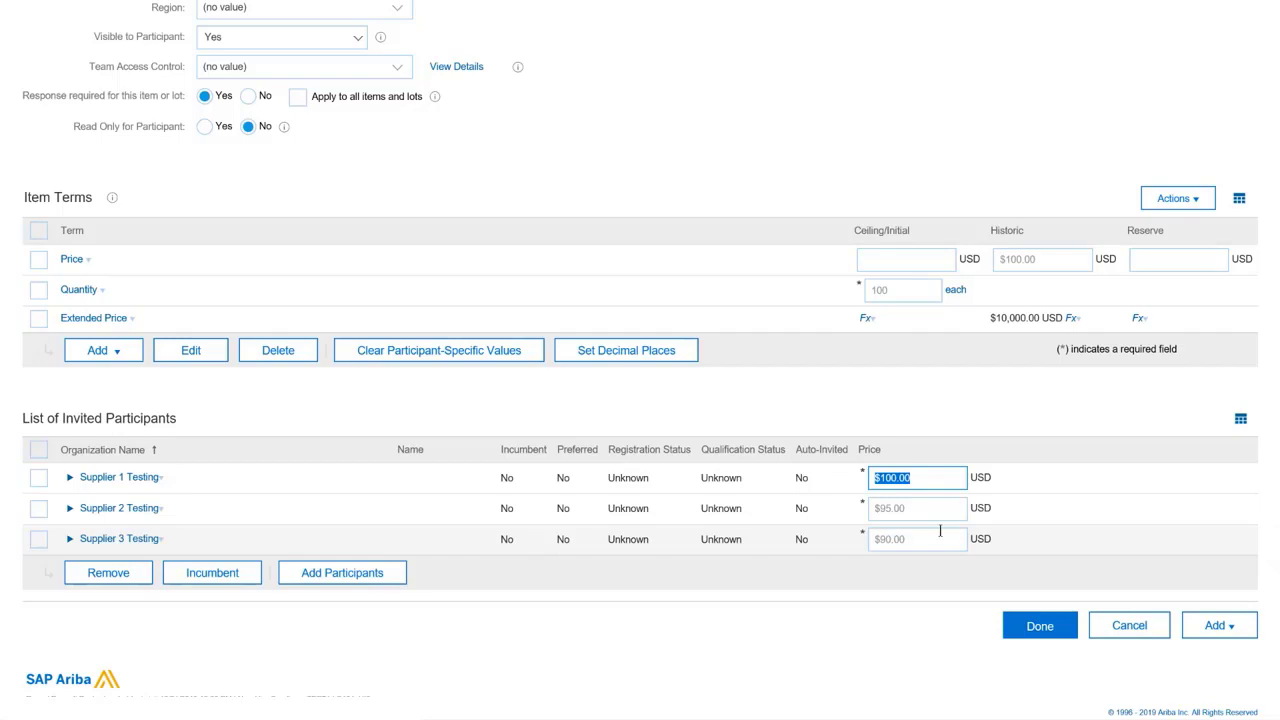
scroll(1046, 57, "up", 5)
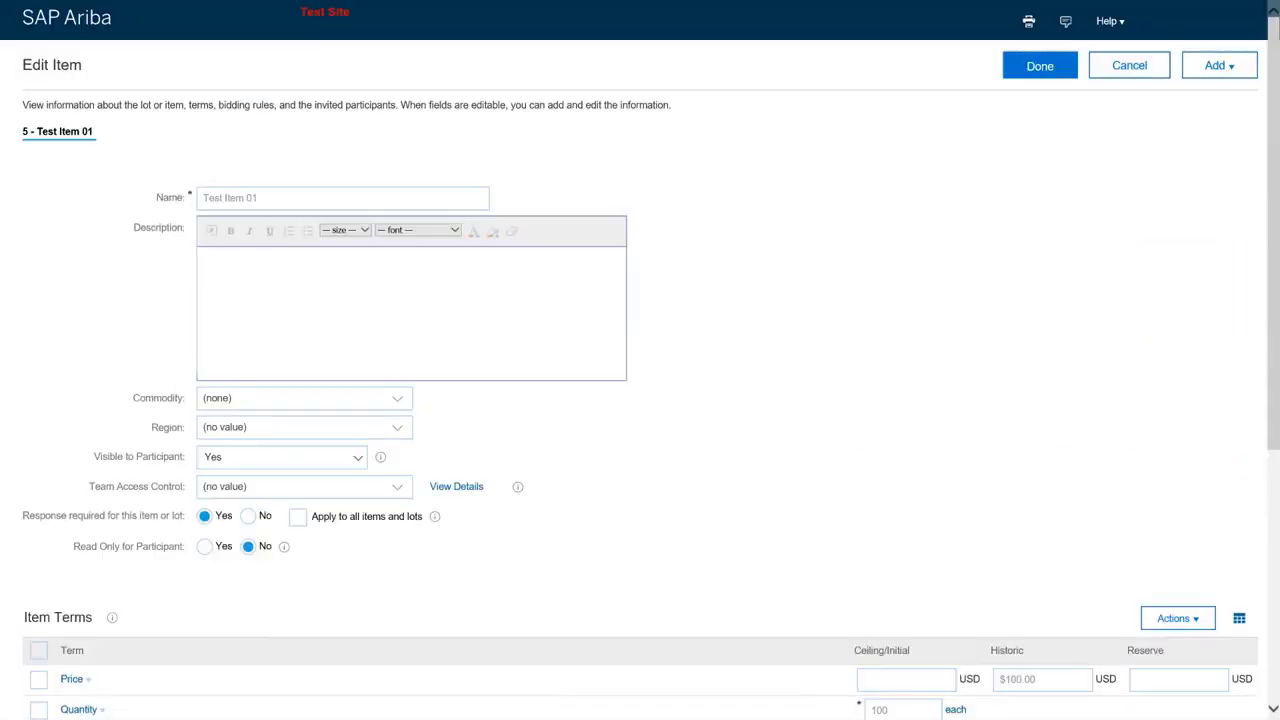
left_click(1043, 63)
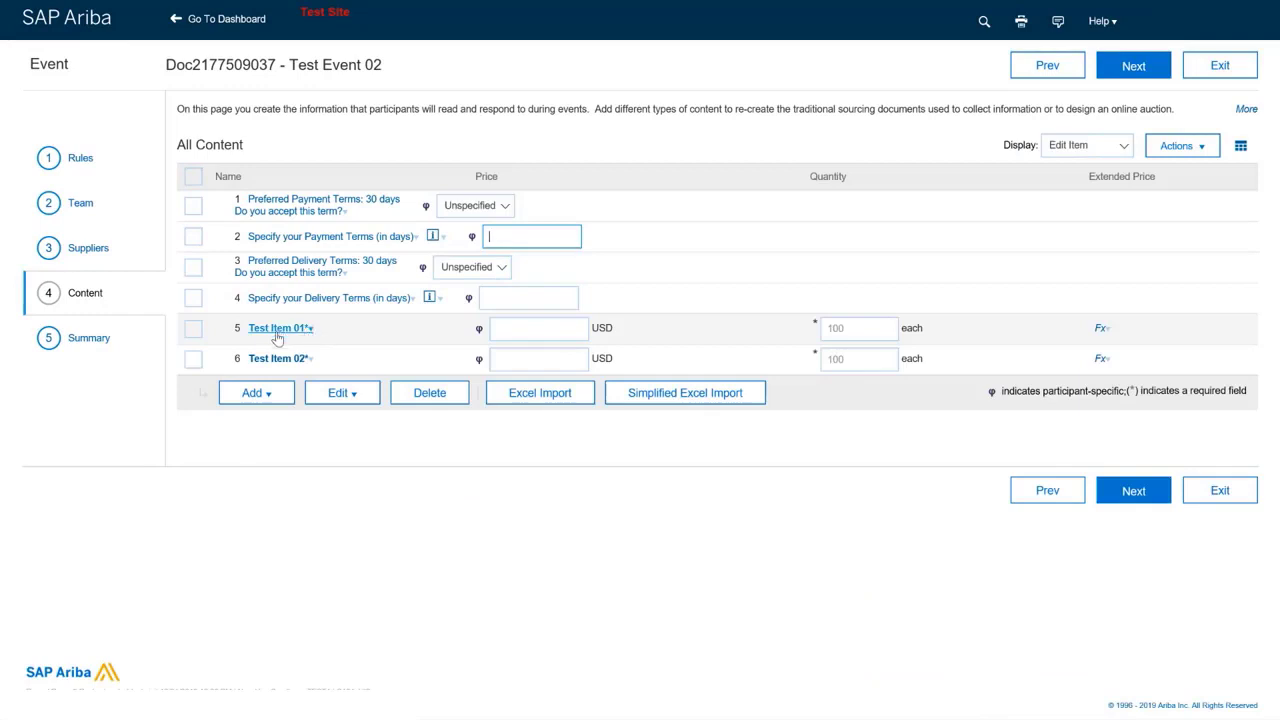
Re-enter Supplier 1 Testing's initial price for Test Item 01 as 100 USD and save the item
left_click(280, 331)
left_click(288, 483)
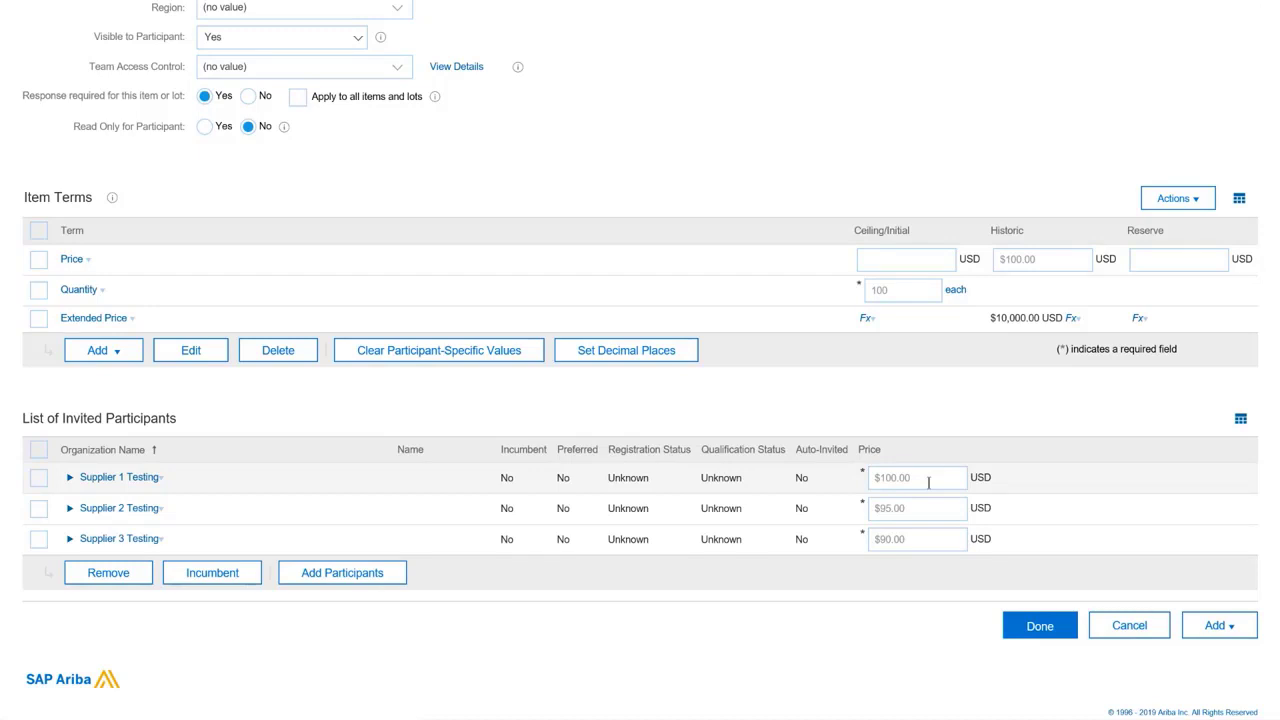
left_click(928, 483)
key("BackSpace")
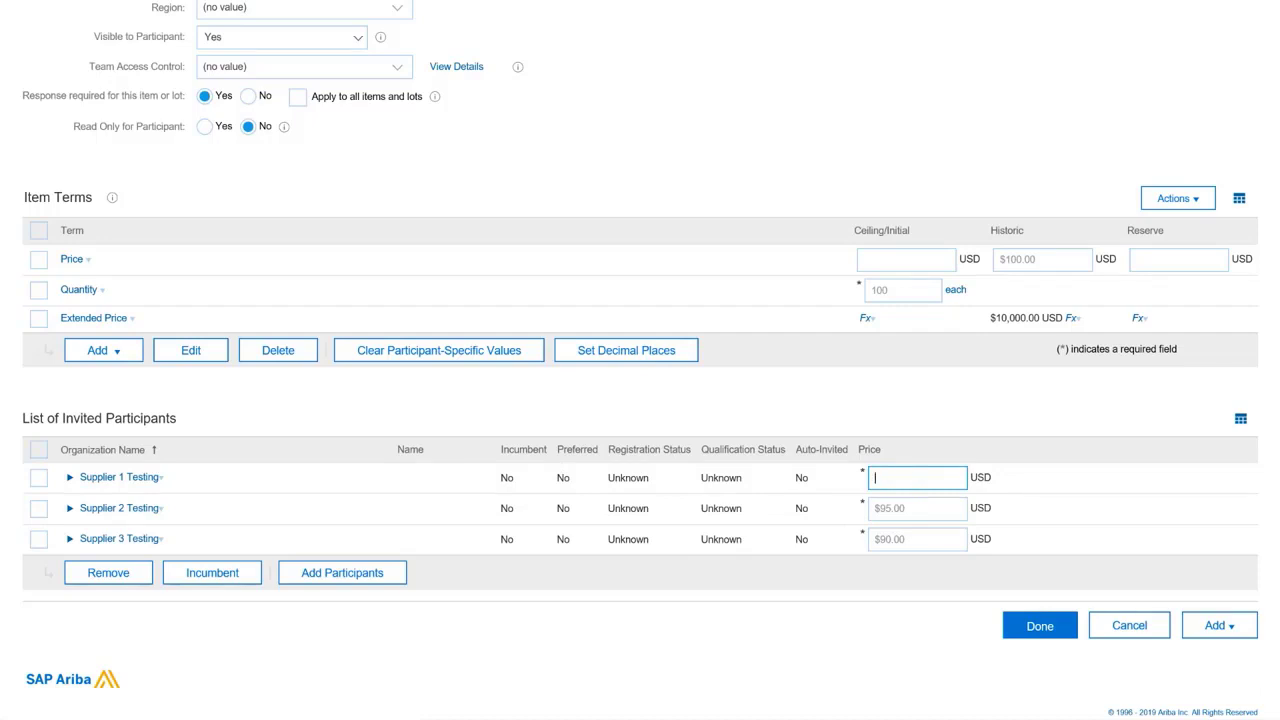
type("1000")
key("BackSpace")
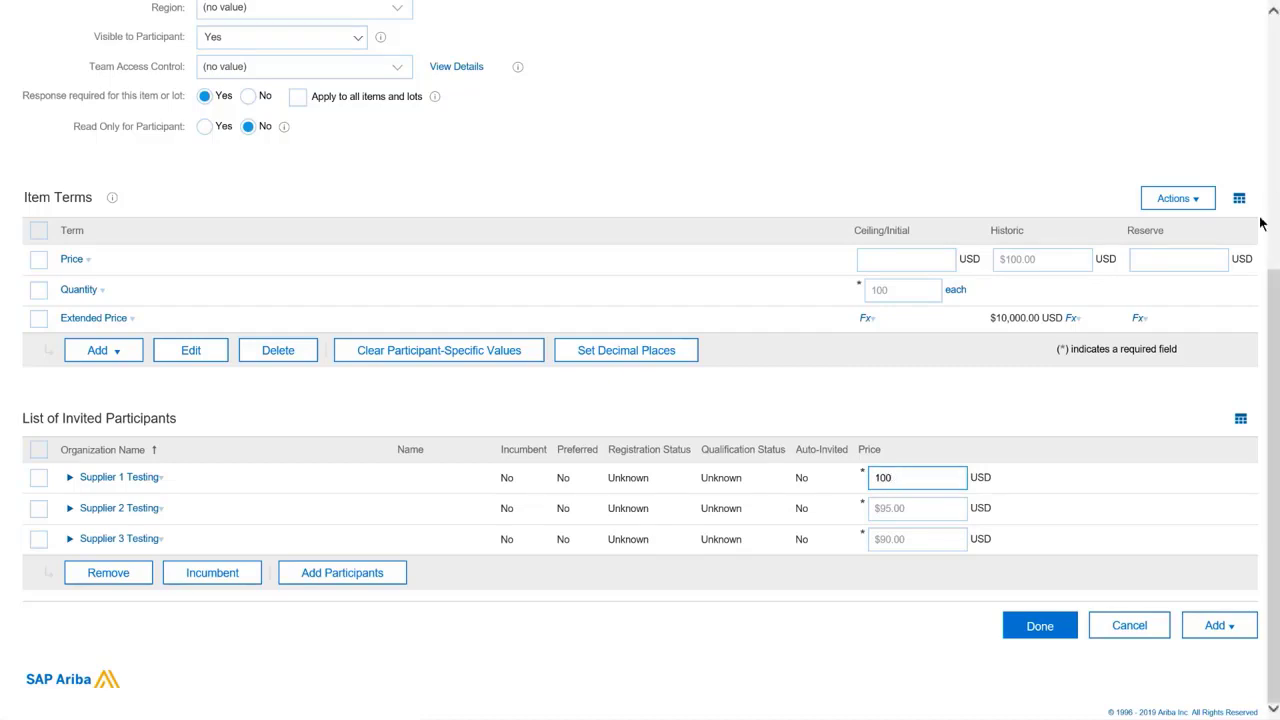
left_click(1040, 626)
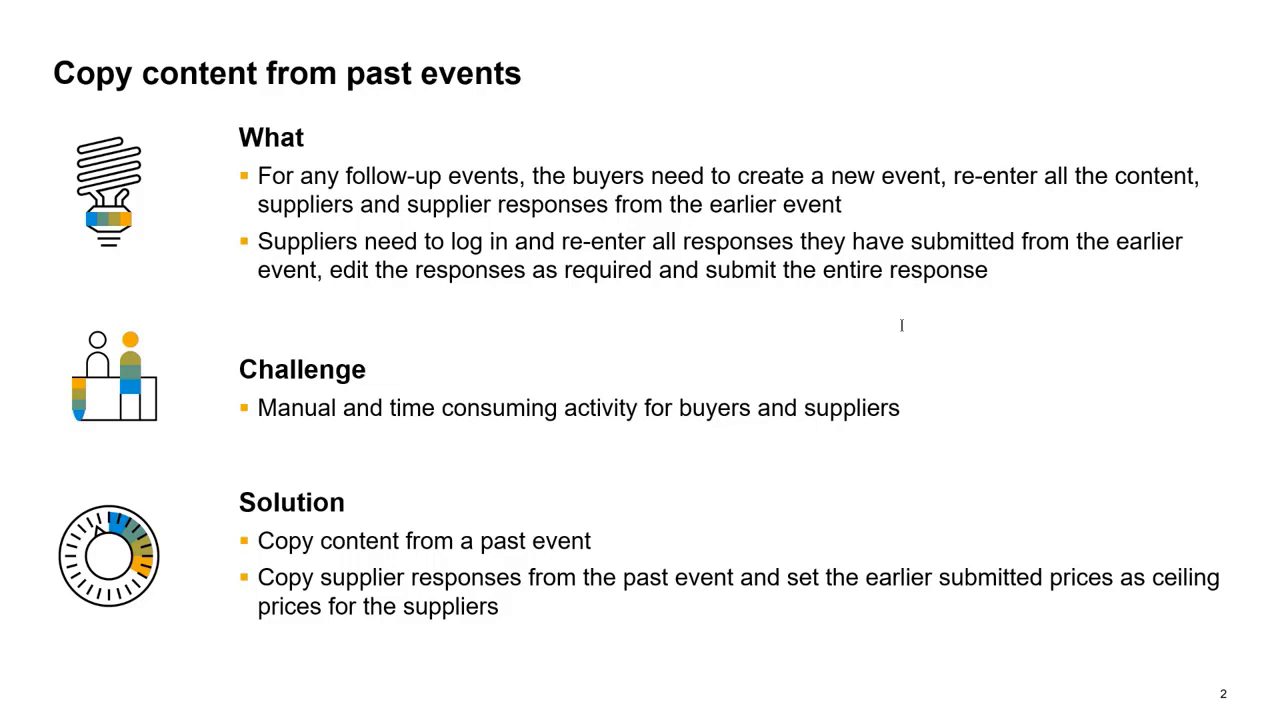
key("Right")
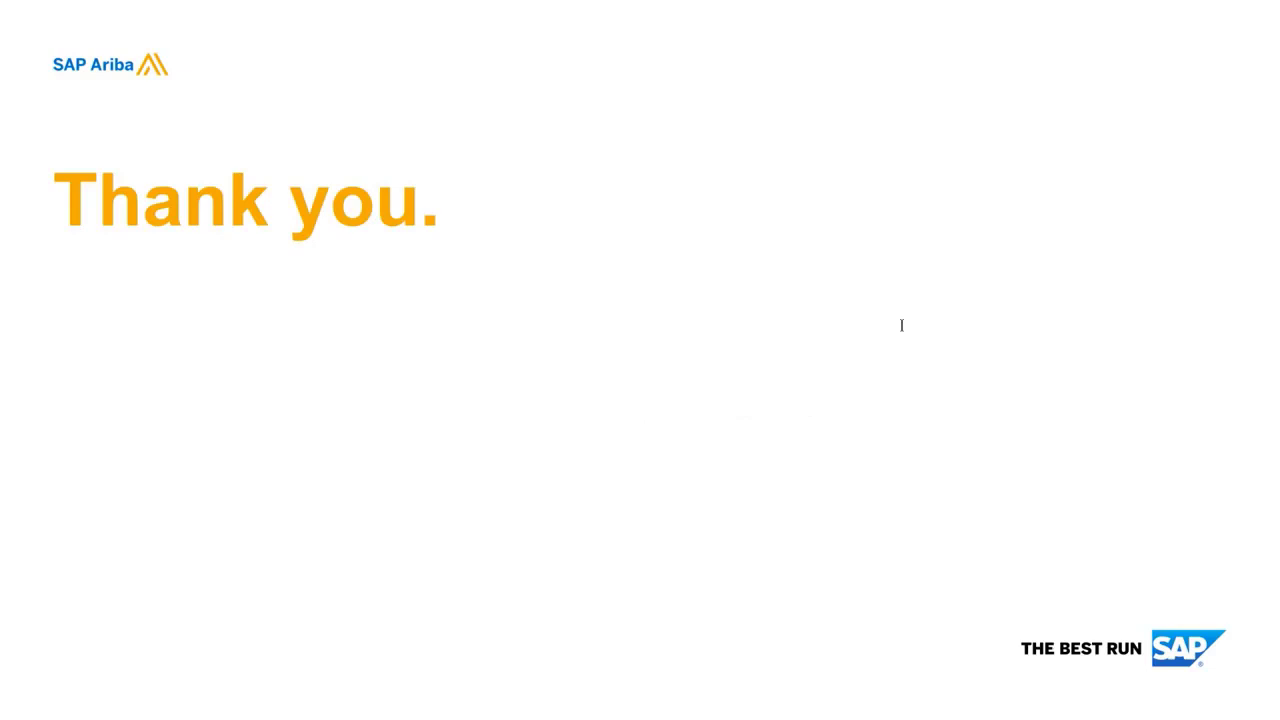